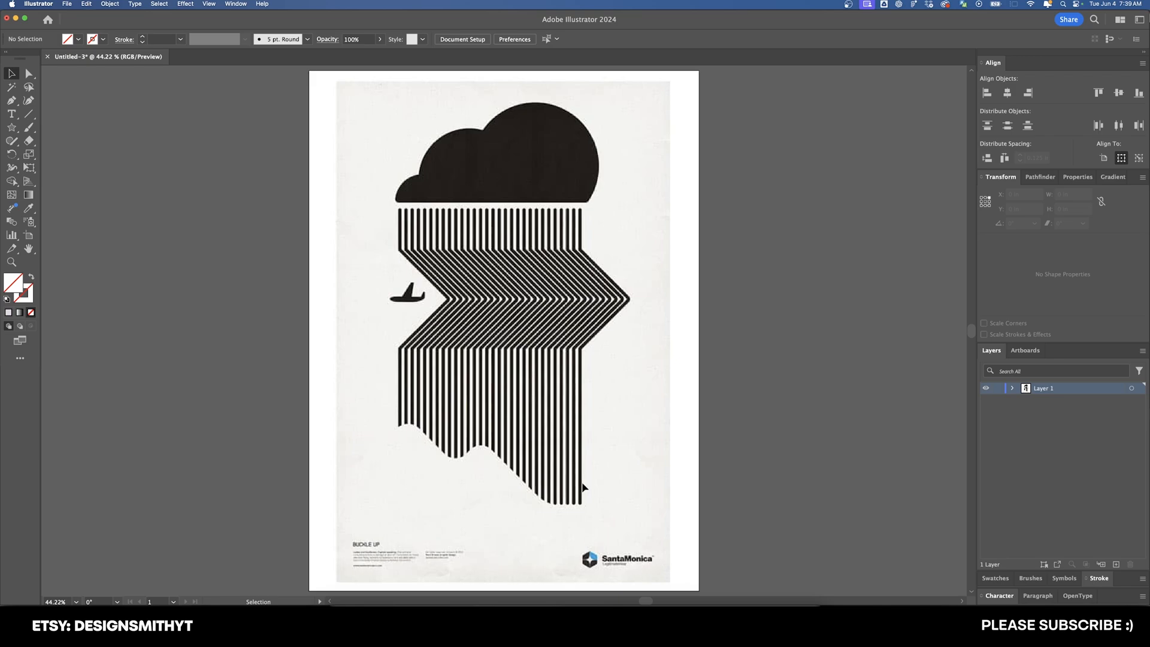
# Set the reference poster image to 30% opacity and lock it in place.
pyautogui.press('super+alt+2')
pyautogui.click(699, 296)
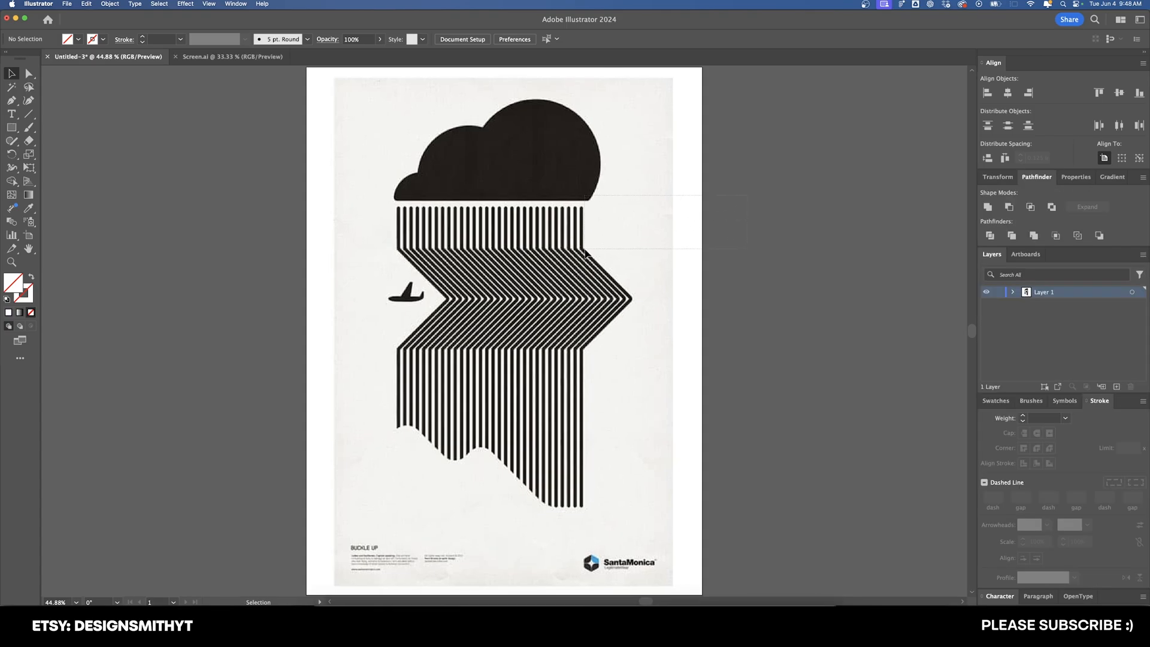
pyautogui.click(509, 210)
pyautogui.click(441, 36)
pyautogui.write('30')
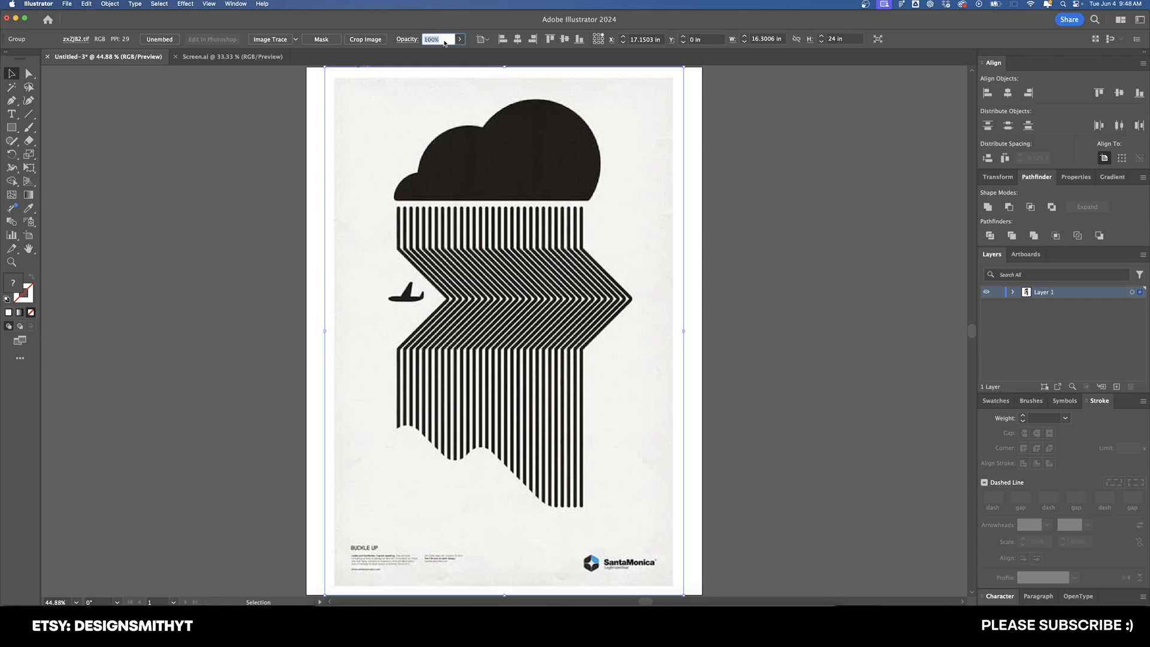
pyautogui.press('Return')
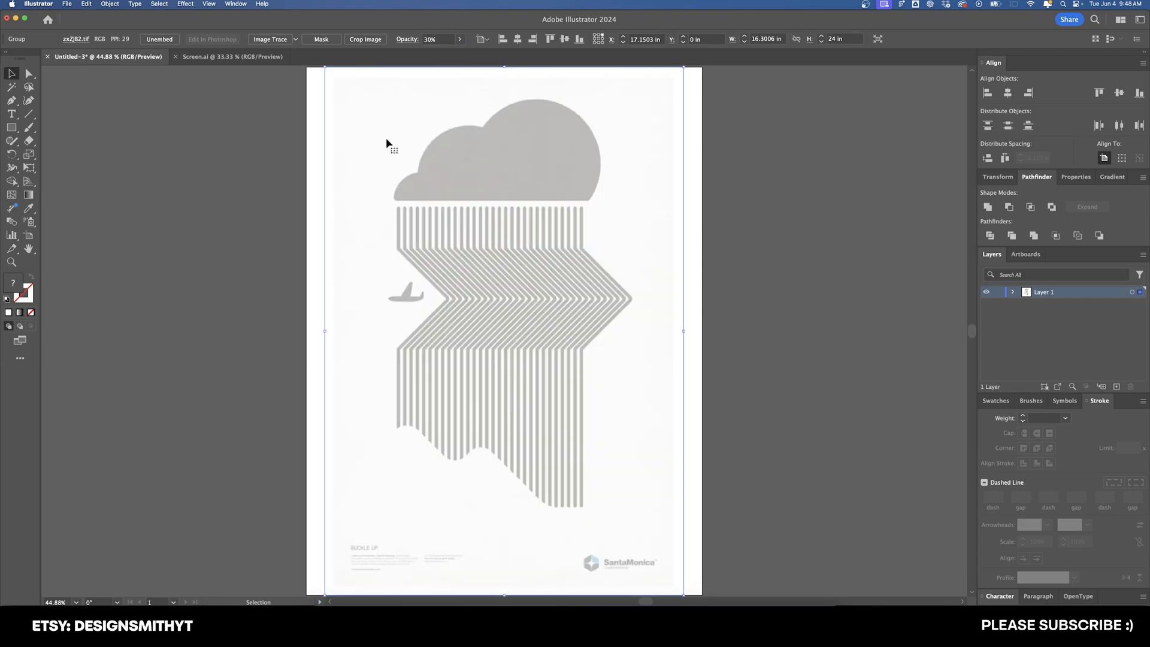
pyautogui.click(109, 4)
pyautogui.moveTo(160, 83)
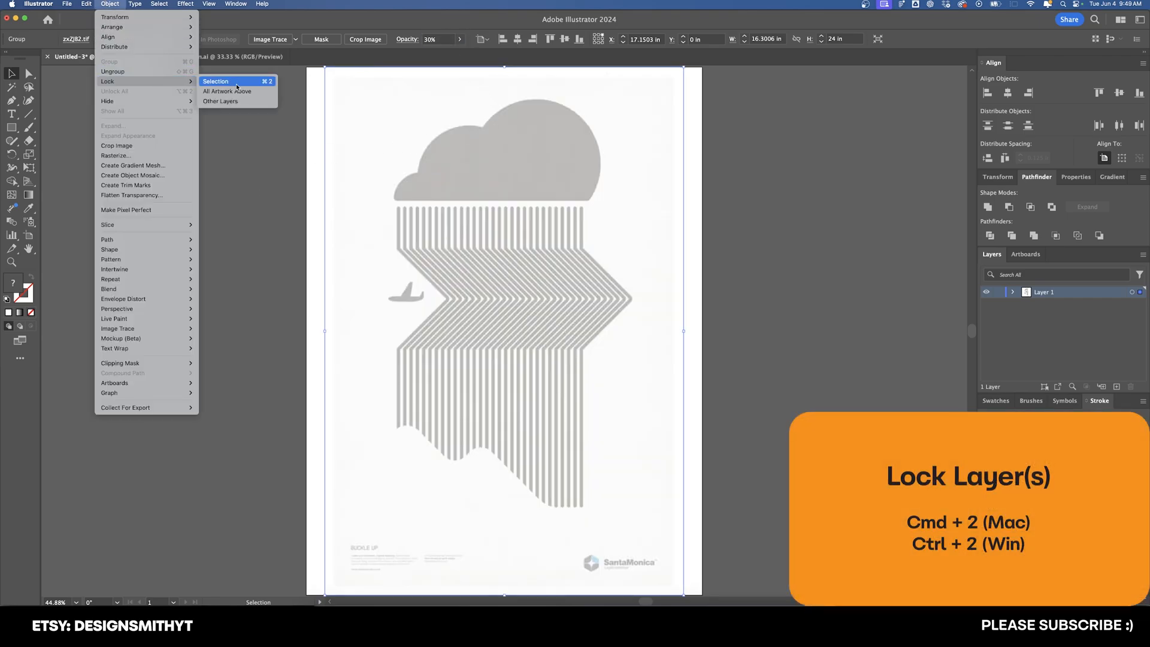
pyautogui.click(217, 81)
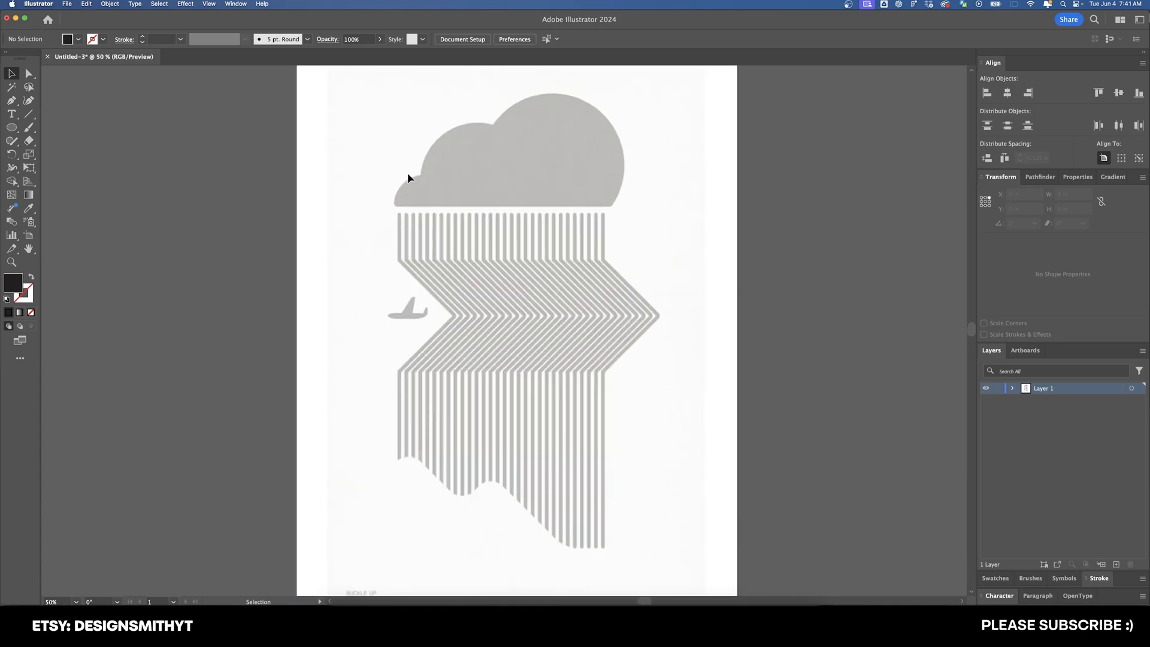
# Draw a circle about 3 in across with the Ellipse tool and position it over the cloud's smallest lobe.
pyautogui.scroll(3, 408, 172)
pyautogui.press('l')
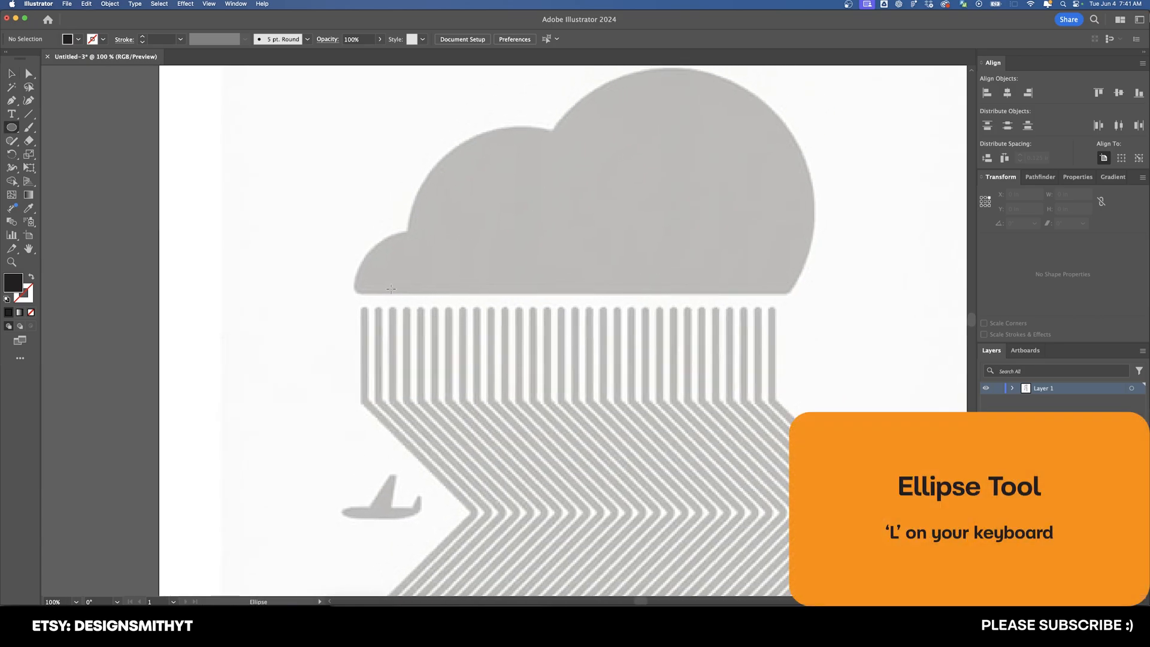
pyautogui.moveTo(380, 264); pyautogui.dragTo(554, 438)
pyautogui.press('v')
pyautogui.moveTo(484, 384); pyautogui.dragTo(449, 341)
pyautogui.moveTo(518, 396); pyautogui.dragTo(493, 371)
pyautogui.moveTo(427, 290)
pyautogui.mouseDown()
pyautogui.moveTo(441, 309)
pyautogui.moveTo(430, 296)
pyautogui.mouseUp()
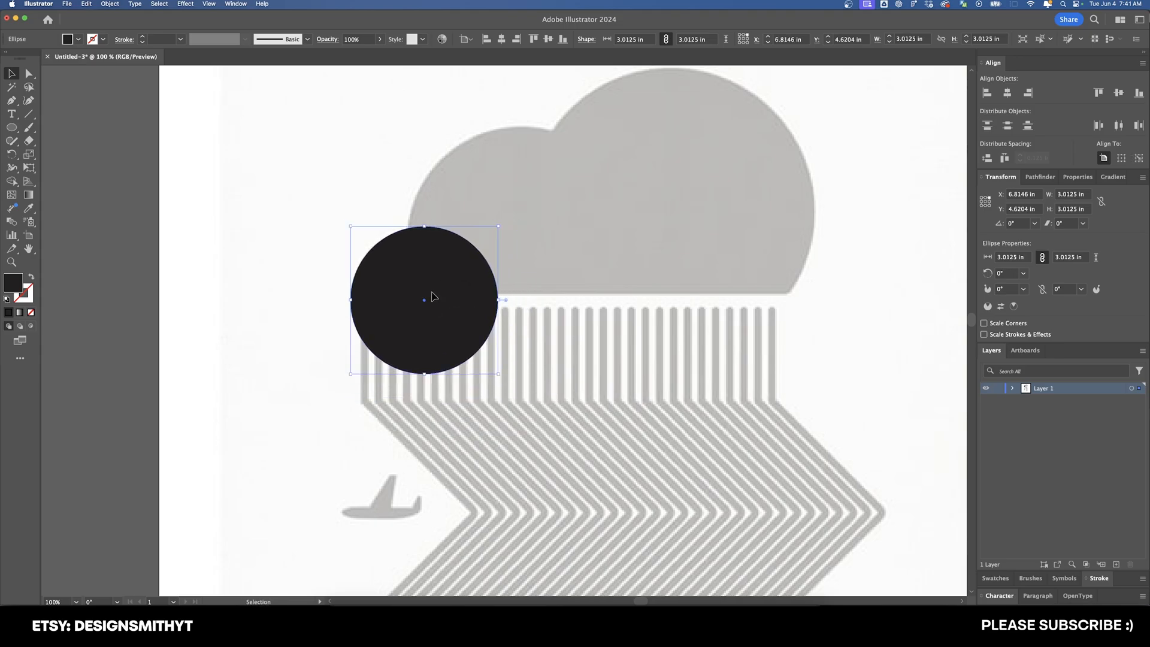
# Swap the circle's fill and stroke and shrink it to about 2.89 by 2.96 in around the smallest lobe.
pyautogui.hotkey('shift', 'x')
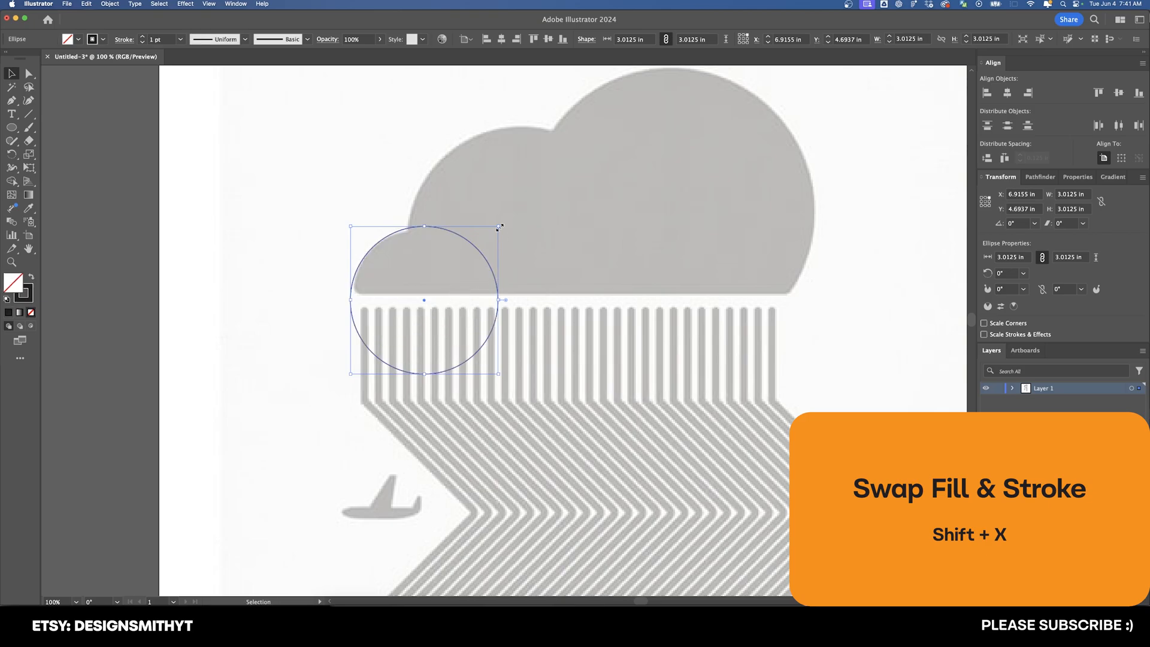
pyautogui.moveTo(498, 227); pyautogui.dragTo(495, 229)
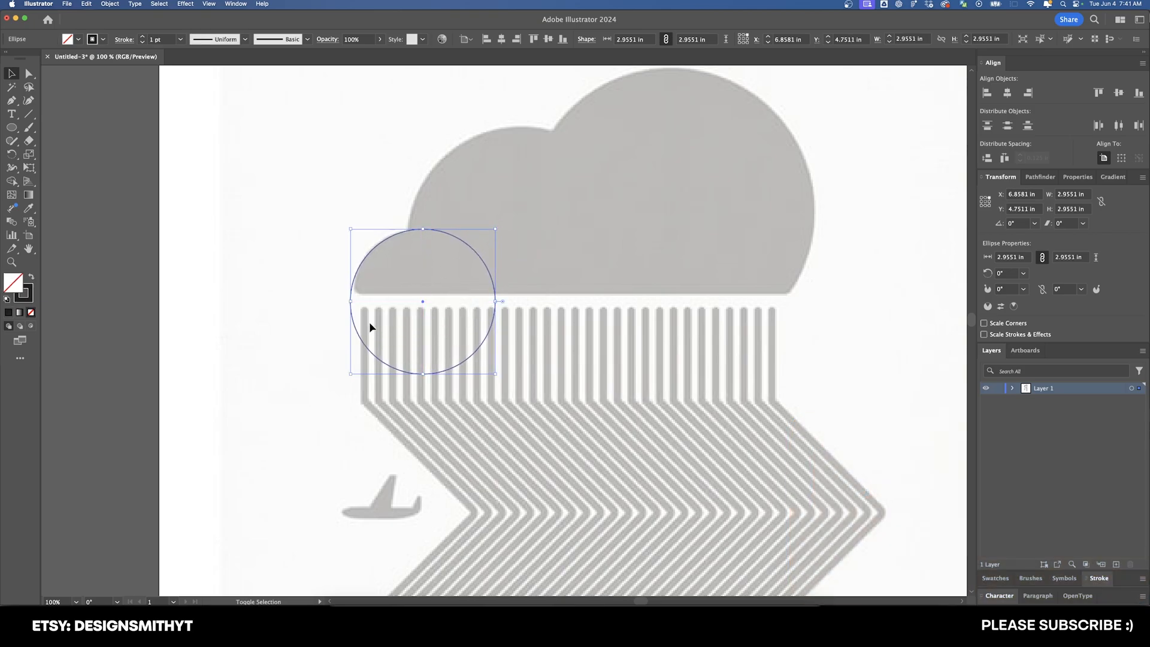
pyautogui.moveTo(350, 301); pyautogui.dragTo(354, 302)
# Fine-tune the circle outline's width and shorten its height so its upper arc follows the cloud's smallest lobe.
pyautogui.press('super+equal')
pyautogui.press('super+equal')
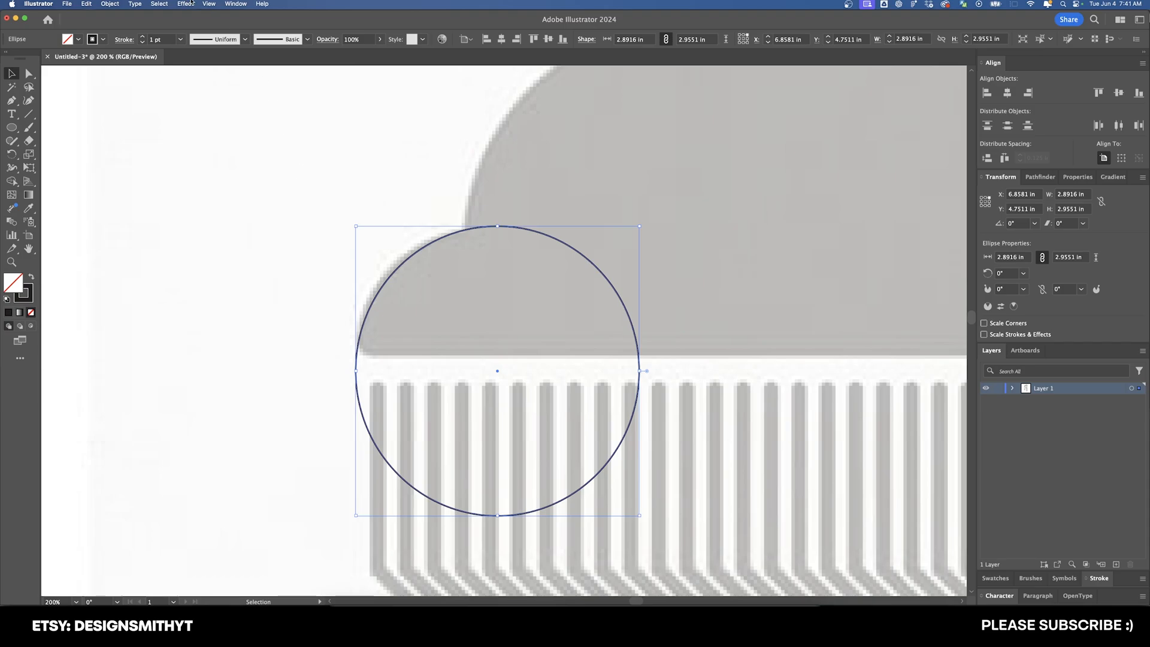
pyautogui.click(203, 3)
pyautogui.click(240, 308)
pyautogui.moveTo(356, 370); pyautogui.dragTo(354, 373)
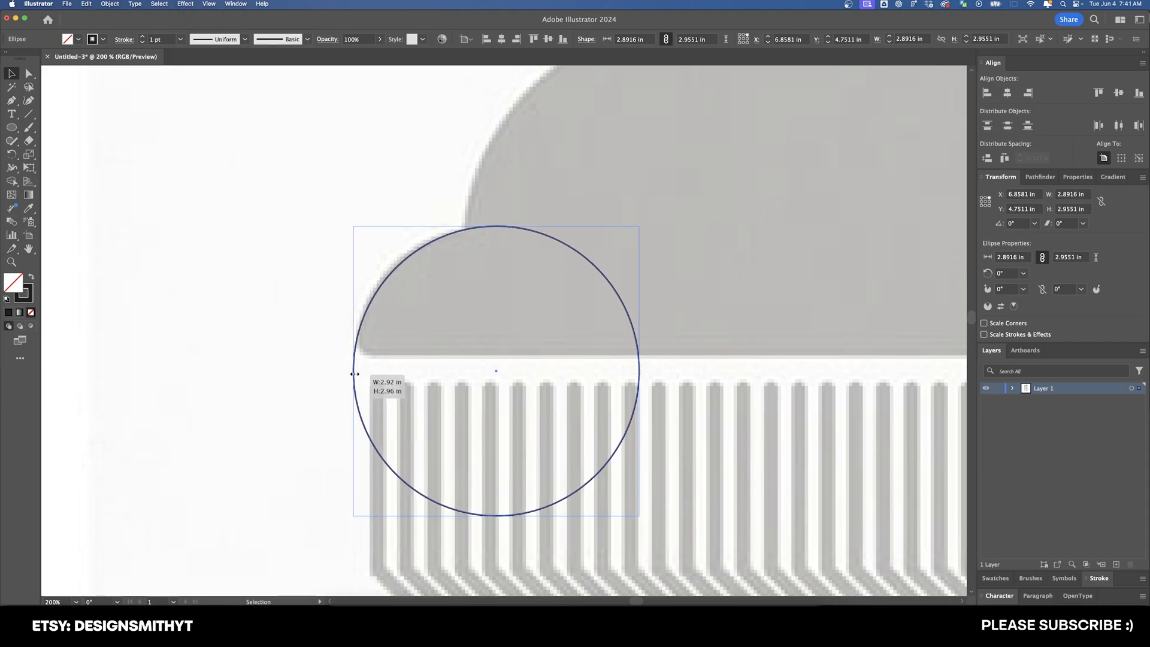
pyautogui.hscroll(2, 497, 226)
pyautogui.scroll(1, 496, 227)
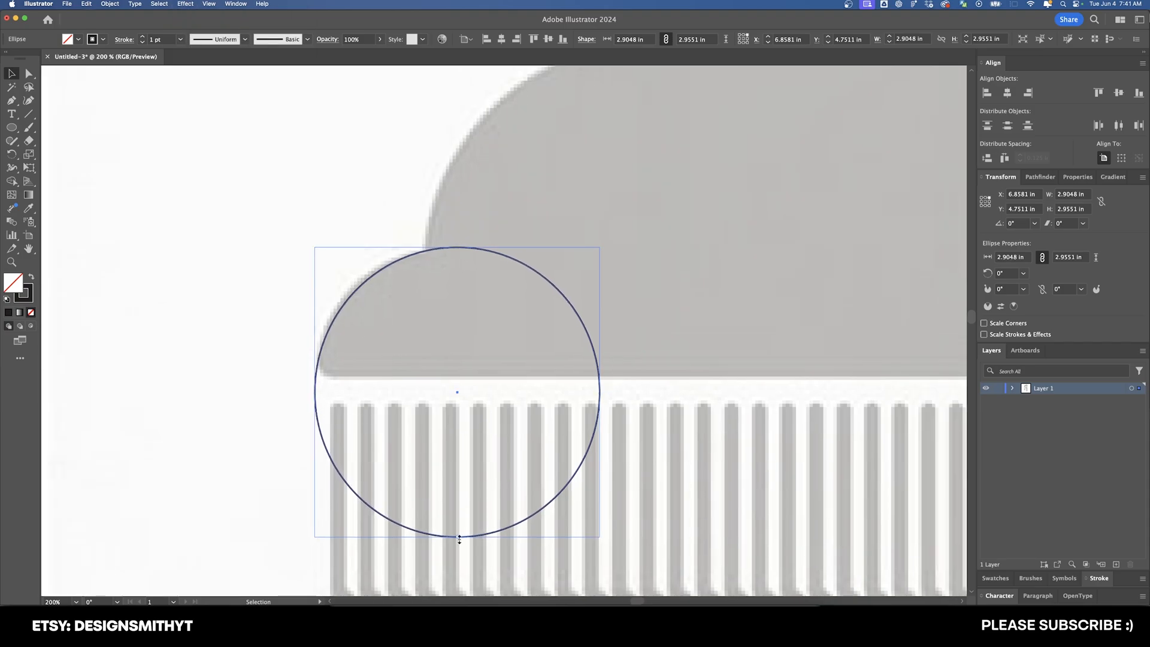
pyautogui.moveTo(457, 536); pyautogui.dragTo(476, 511)
pyautogui.click(490, 448)
# Duplicate the small circle onto the cloud's middle lobe and resize the copy to about 4.31 by 4.58 in.
pyautogui.scroll(-1, 489, 448)
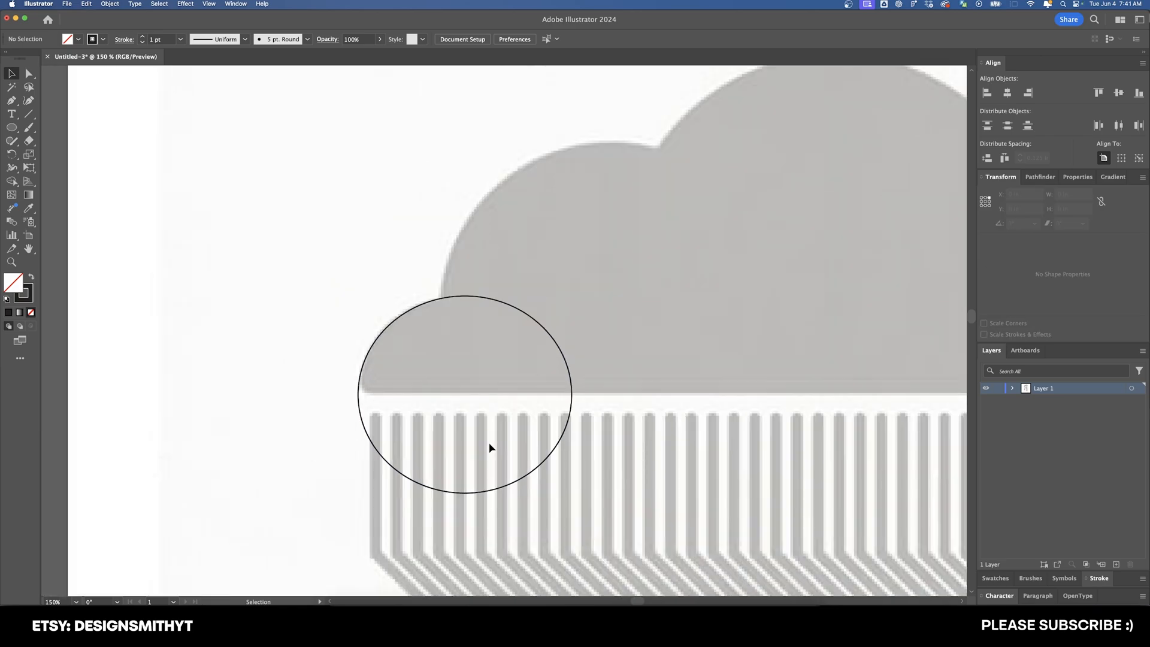
pyautogui.scroll(-1, 512, 429)
pyautogui.hscroll(2, 600, 404)
pyautogui.scroll(1, 600, 404)
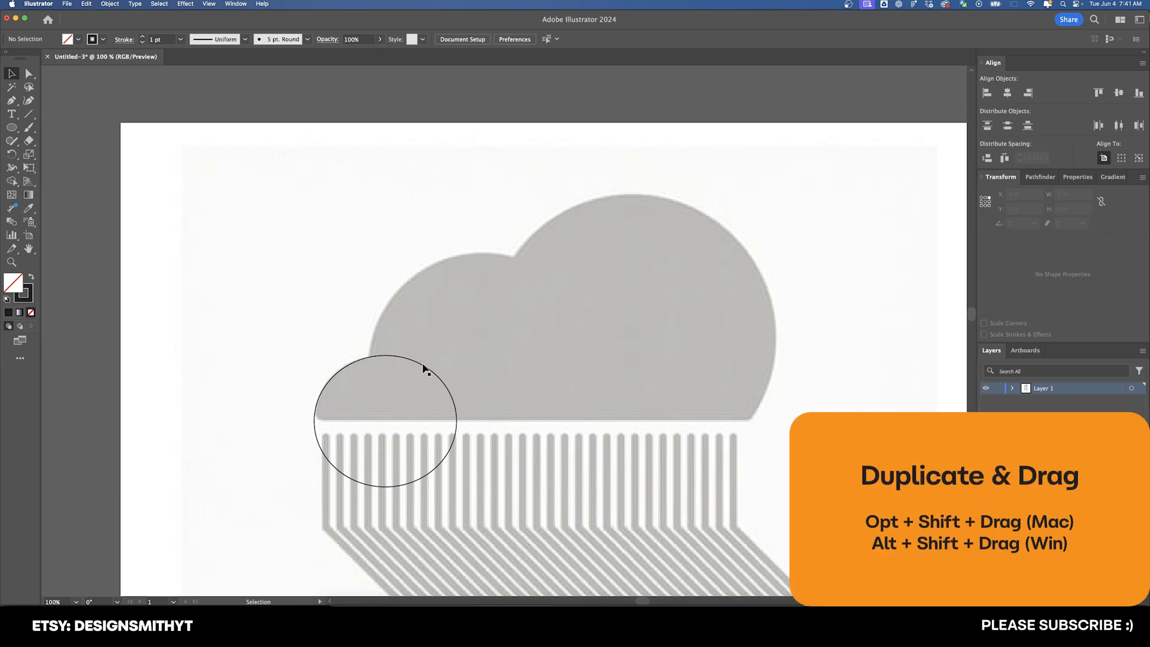
pyautogui.moveTo(422, 367); pyautogui.dragTo(480, 298)
pyautogui.moveTo(514, 286); pyautogui.dragTo(583, 252)
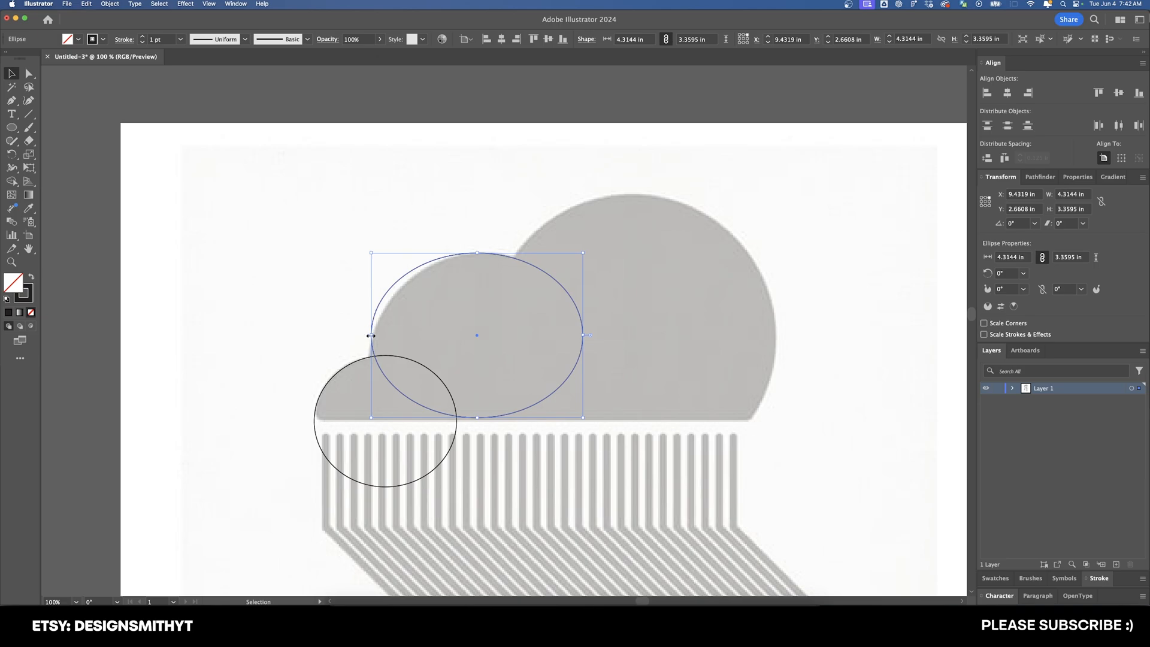
pyautogui.moveTo(476, 417); pyautogui.dragTo(476, 479)
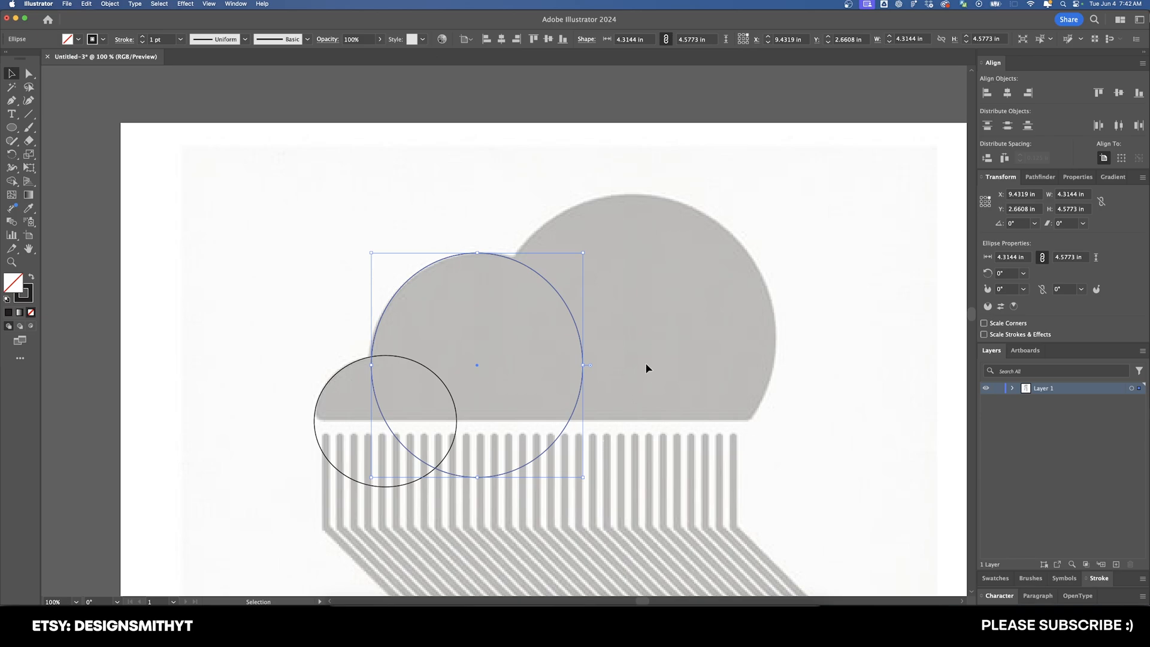
# Duplicate the middle circle onto the cloud's largest lobe and stretch the copy to match that lobe's outline.
pyautogui.hscroll(3, 646, 362)
pyautogui.scroll(1, 645, 363)
pyautogui.moveTo(485, 297); pyautogui.dragTo(614, 246)
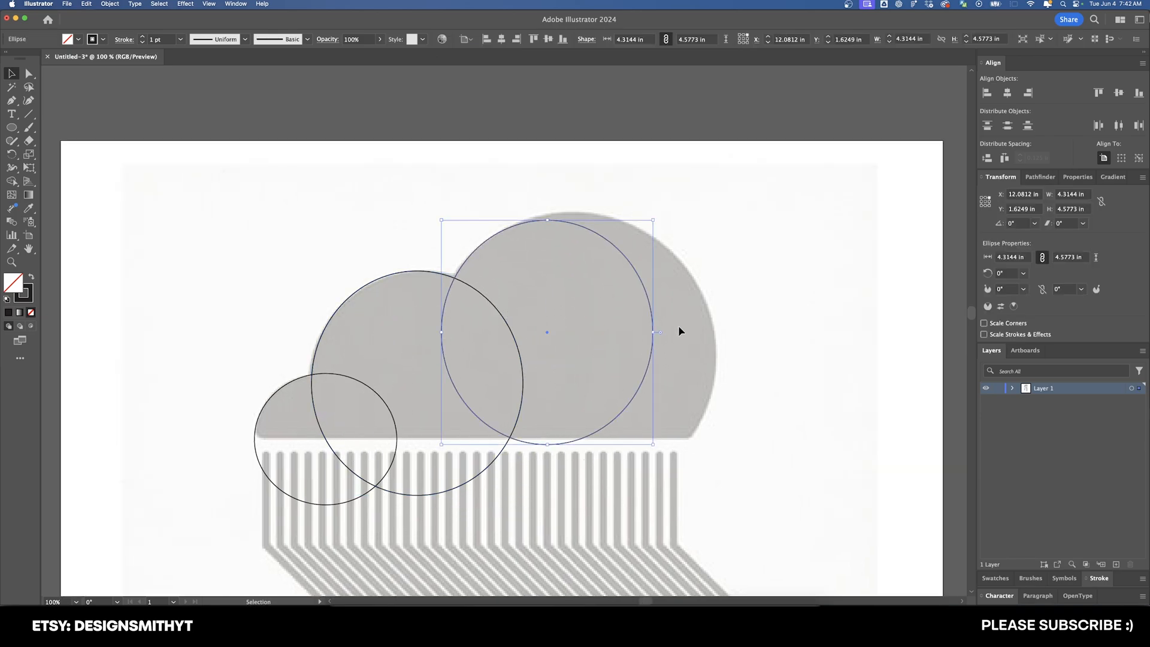
pyautogui.moveTo(652, 332); pyautogui.dragTo(709, 332)
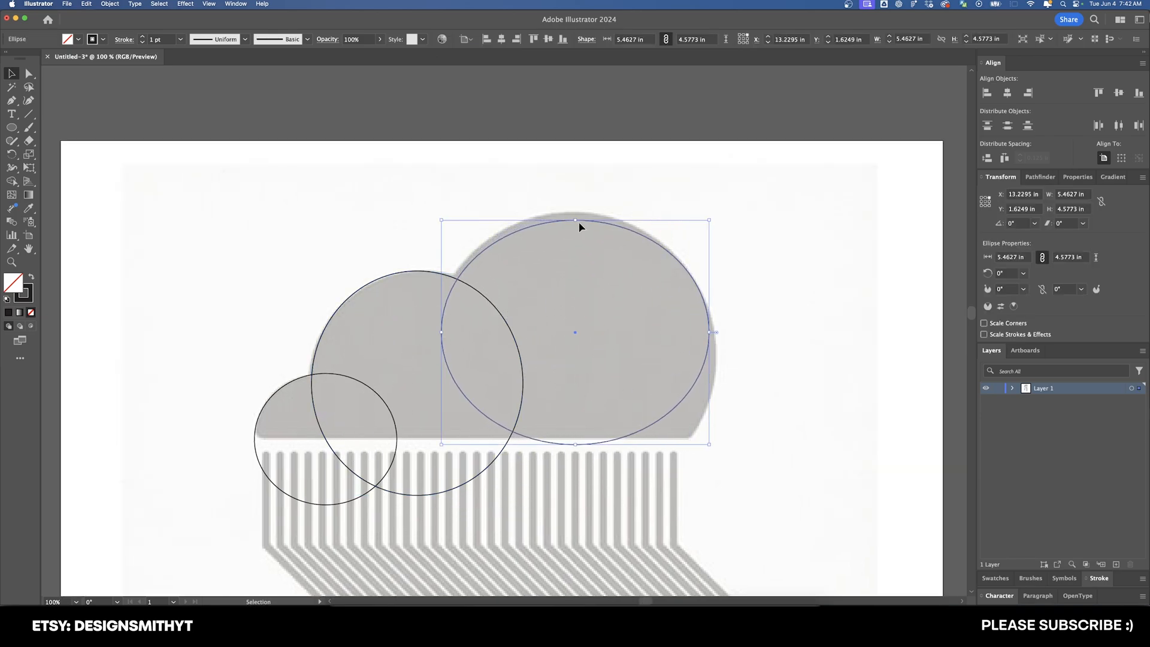
pyautogui.moveTo(576, 219); pyautogui.dragTo(574, 212)
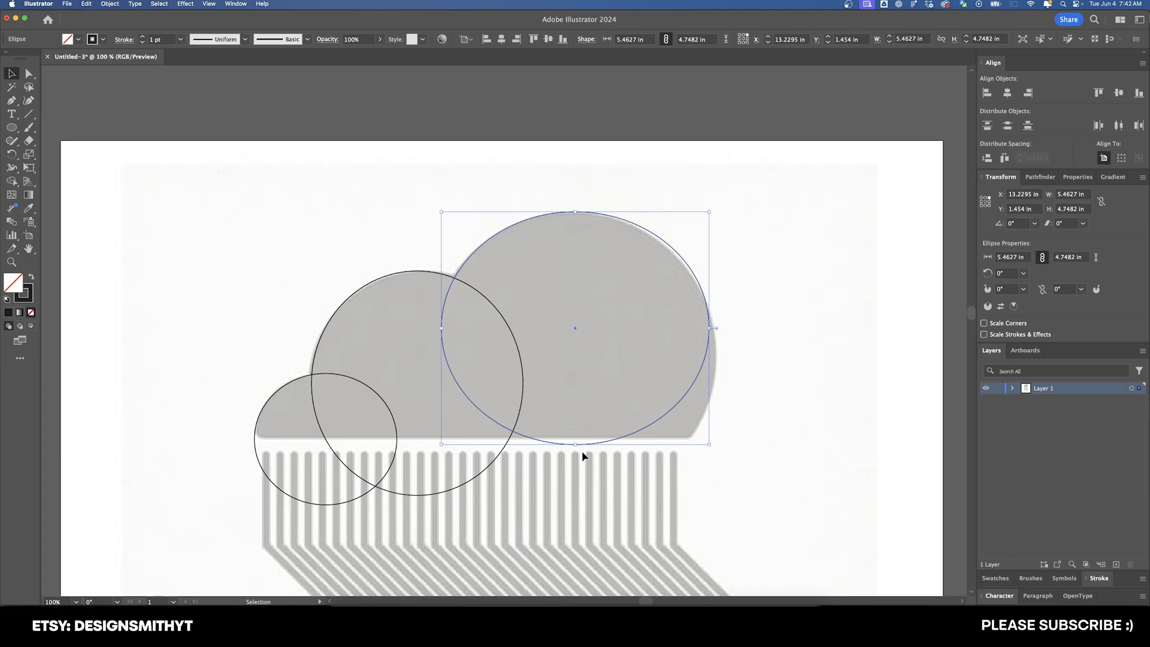
pyautogui.moveTo(576, 446); pyautogui.dragTo(577, 453)
pyautogui.moveTo(571, 369); pyautogui.dragTo(564, 346)
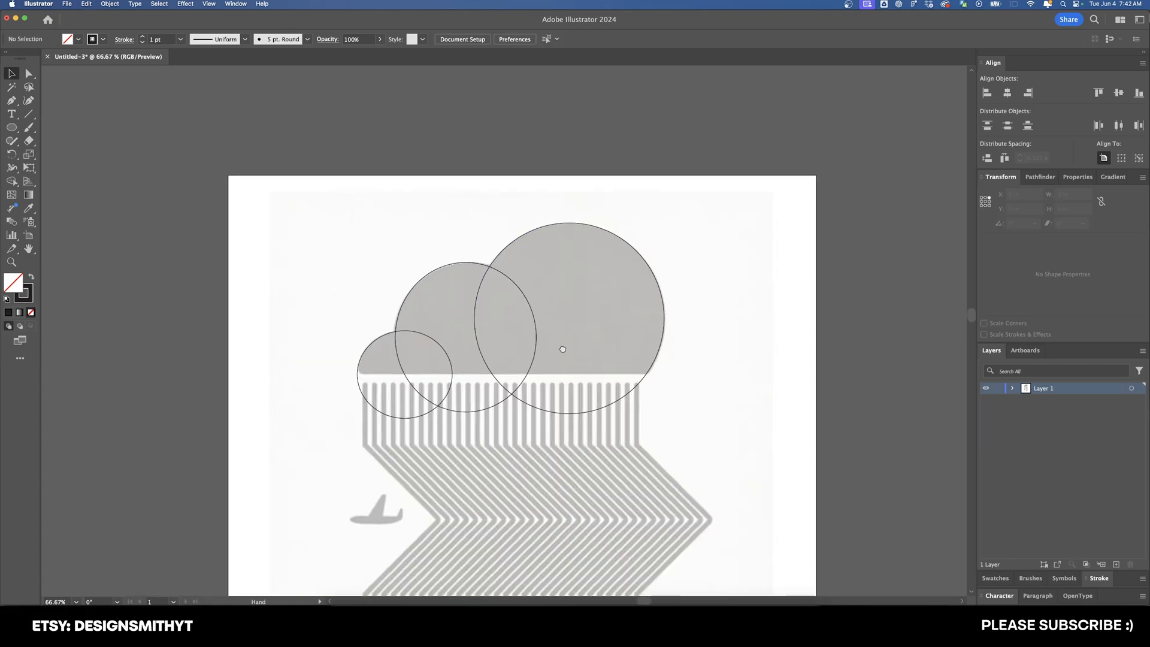
# Swap the fill and stroke of all three circles and unite them into a single cloud shape.
pyautogui.scroll(1, 537, 334)
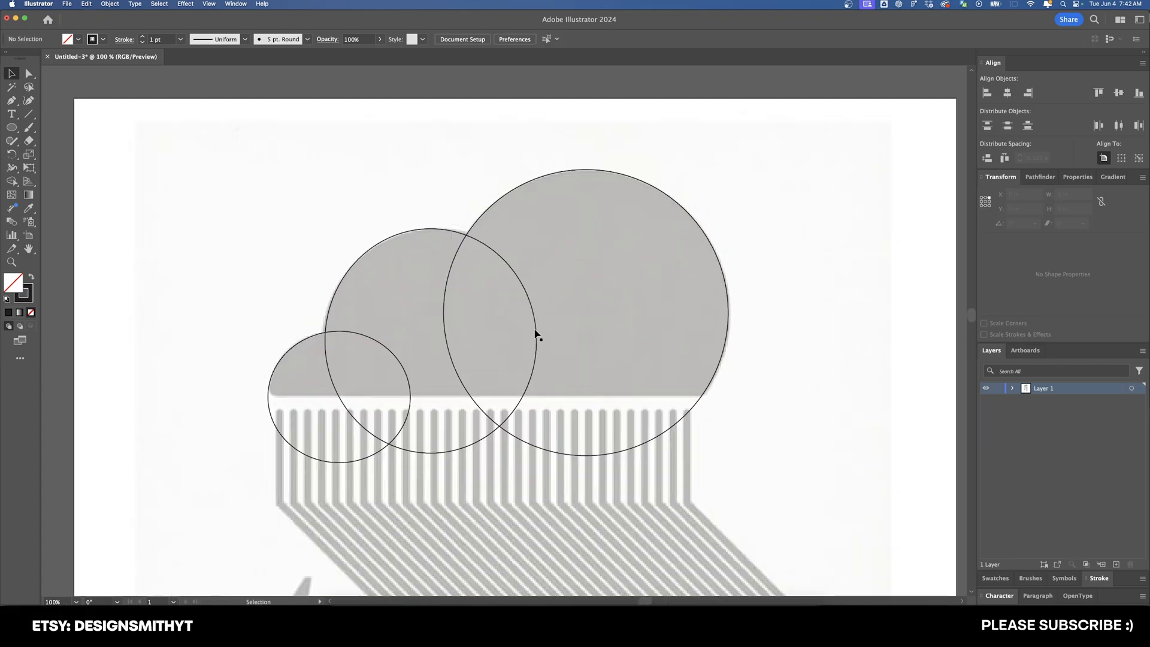
pyautogui.moveTo(612, 309); pyautogui.dragTo(610, 271)
pyautogui.press('super+a')
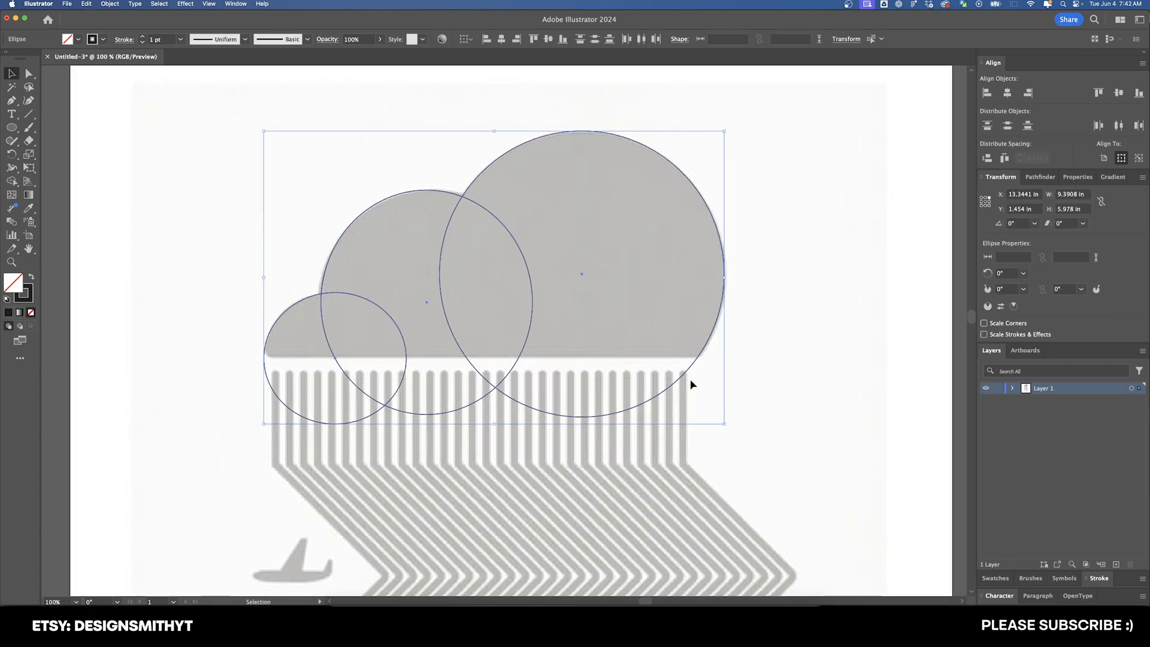
pyautogui.hotkey('shift', 'x')
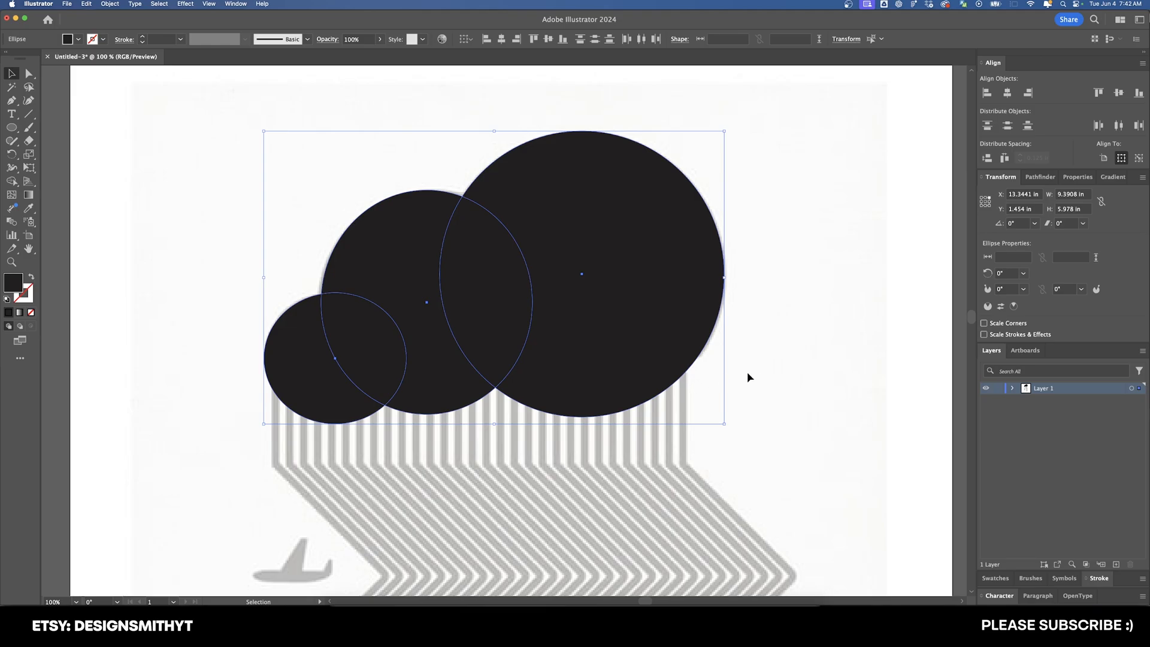
pyautogui.click(1040, 176)
pyautogui.click(987, 207)
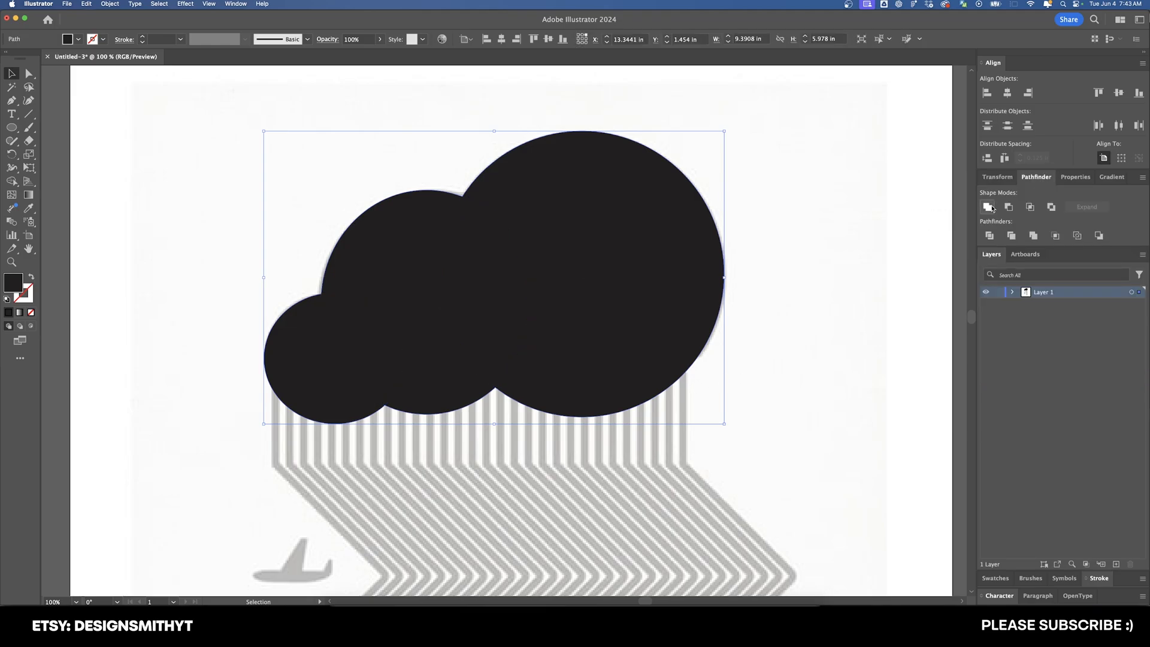
pyautogui.press('super+shift+a')
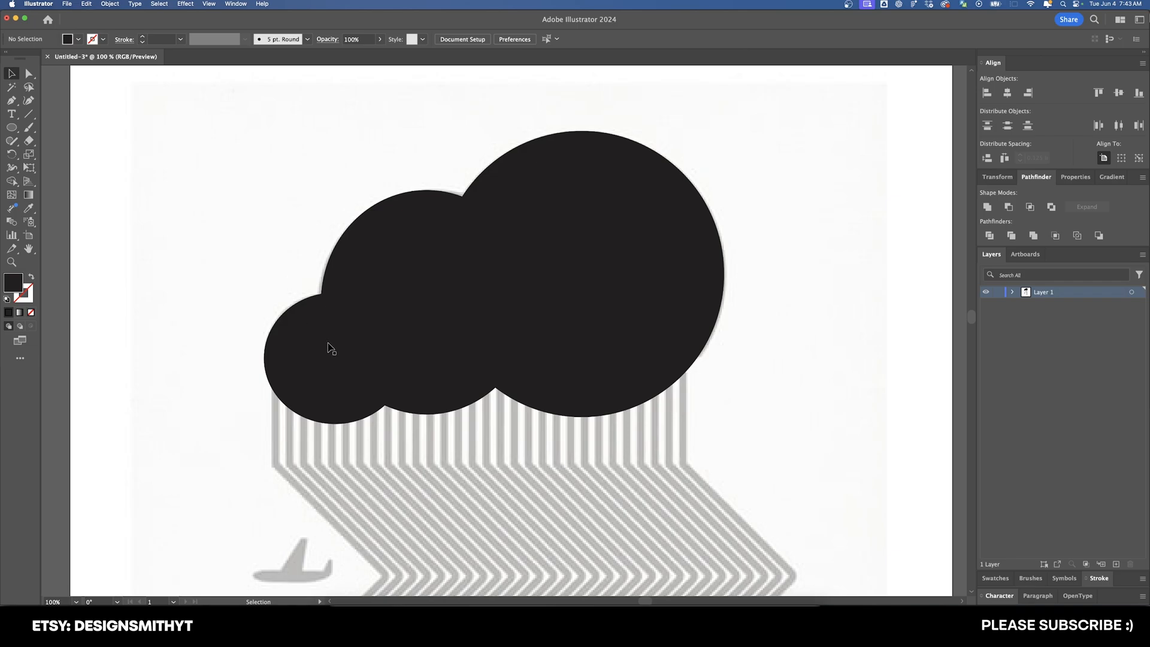
# Swap the united cloud shape's fill and stroke to display it as an outline over the reference.
pyautogui.click(357, 331)
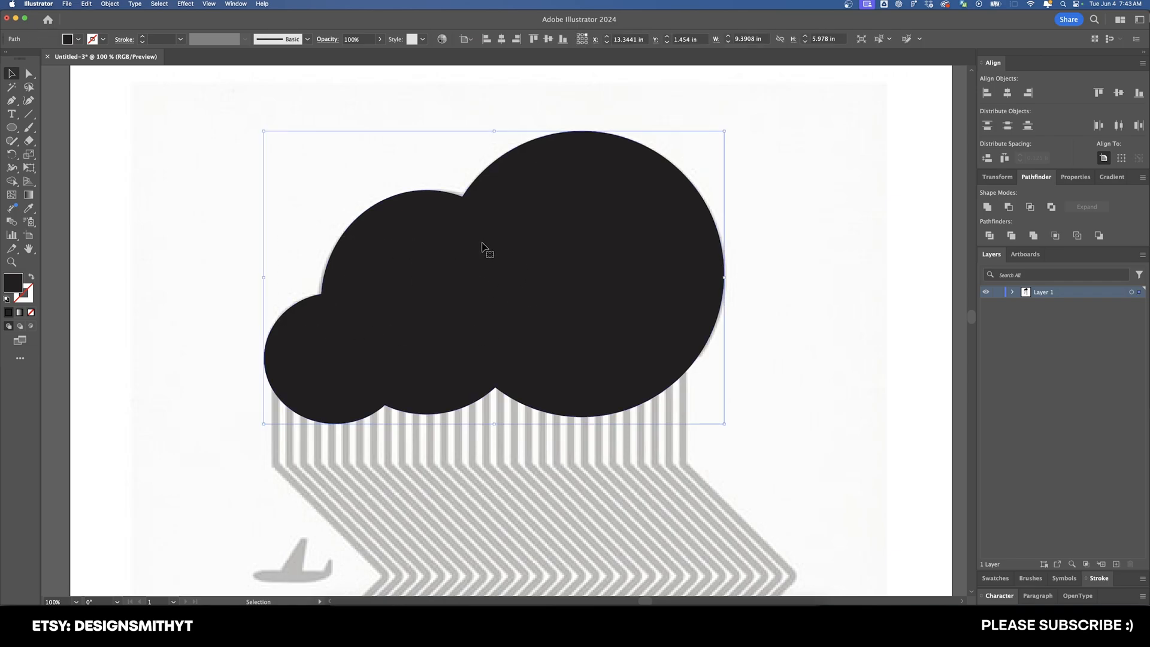
pyautogui.hotkey('shift', 'x')
pyautogui.click(780, 287)
# Draw a rectangle about 9.88 by 2.04 in below the cloud's flat base line and subtract it from the cloud shape.
pyautogui.press('m')
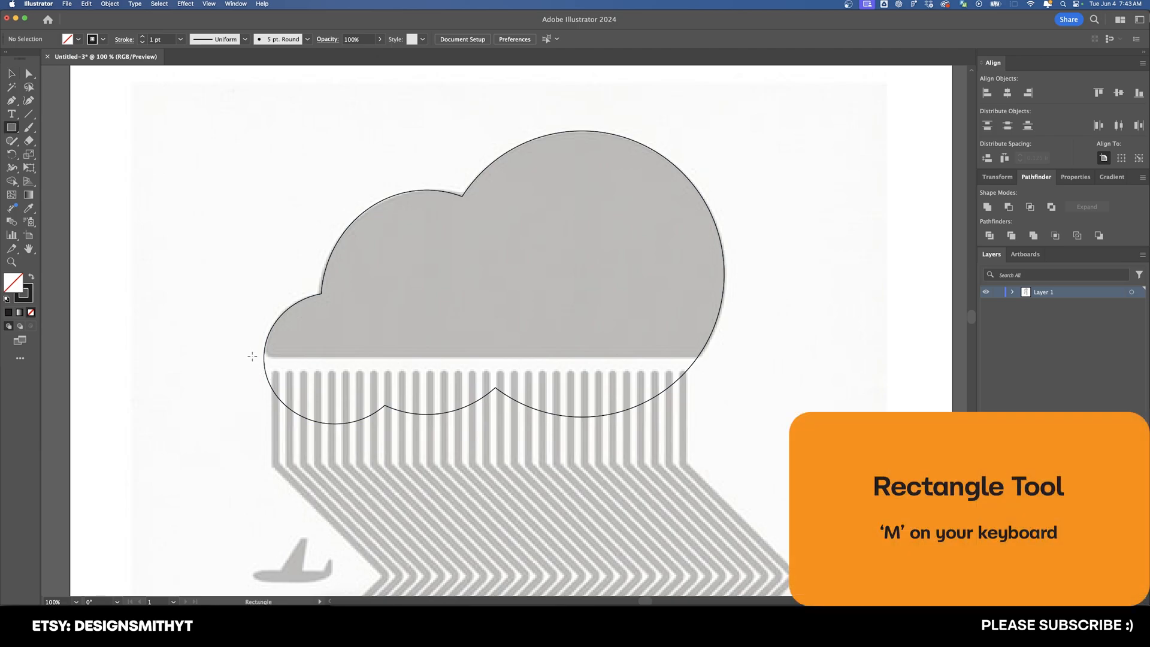
pyautogui.moveTo(252, 356); pyautogui.dragTo(736, 456)
pyautogui.press('v')
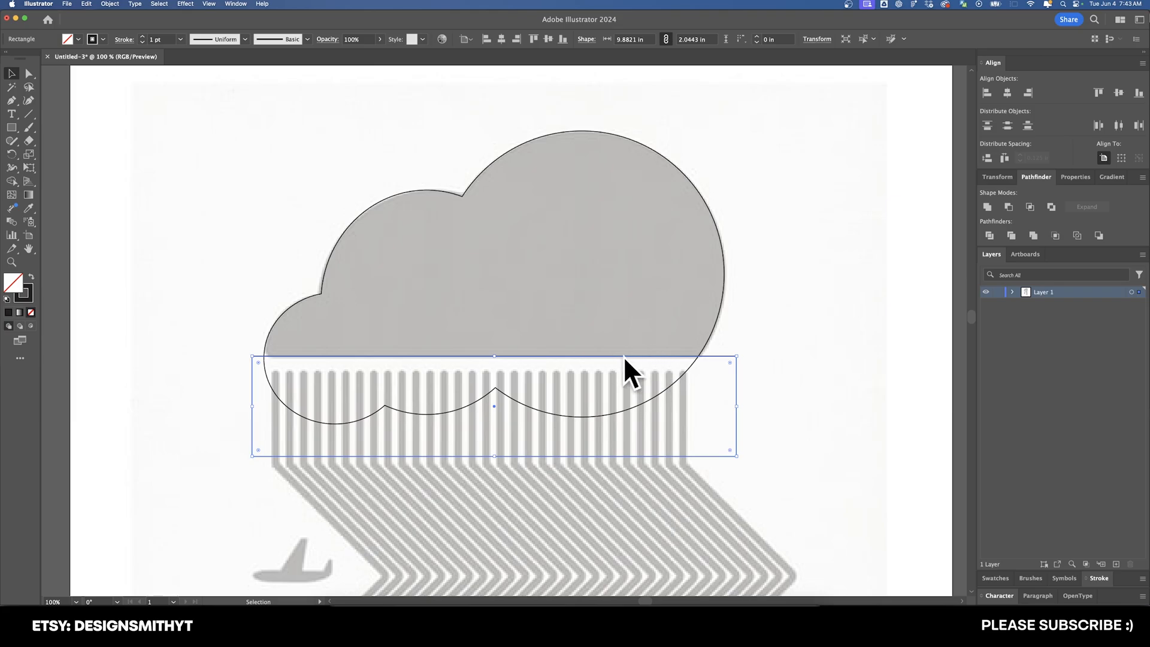
pyautogui.click(654, 364)
pyautogui.press('super+a')
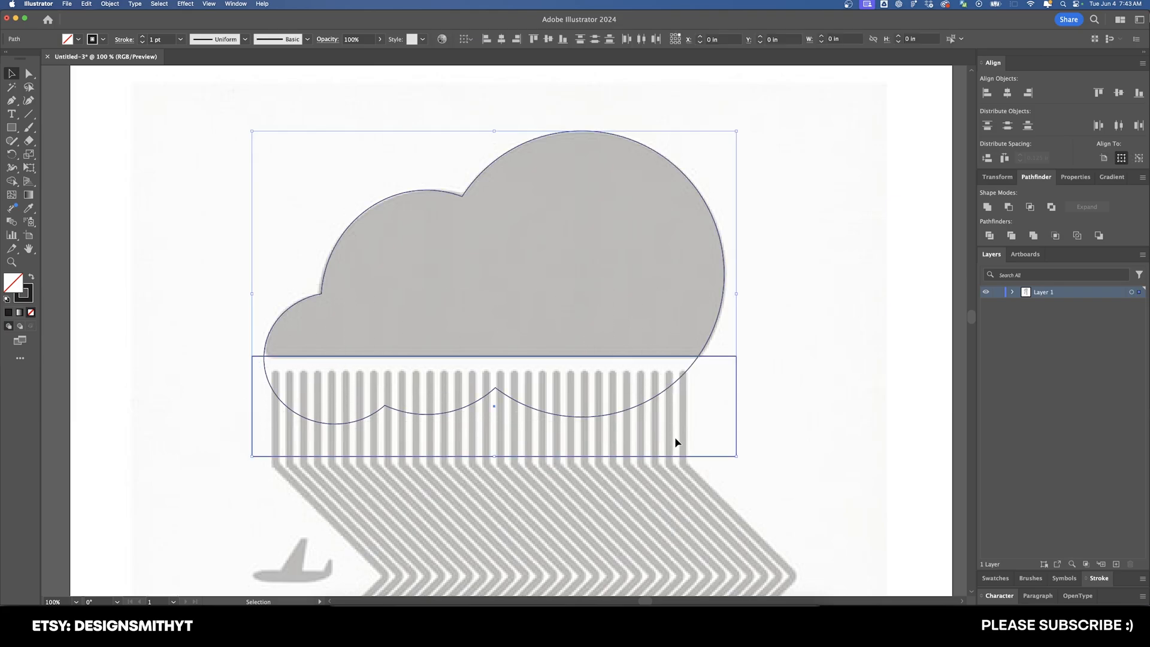
pyautogui.click(1009, 207)
pyautogui.click(257, 373)
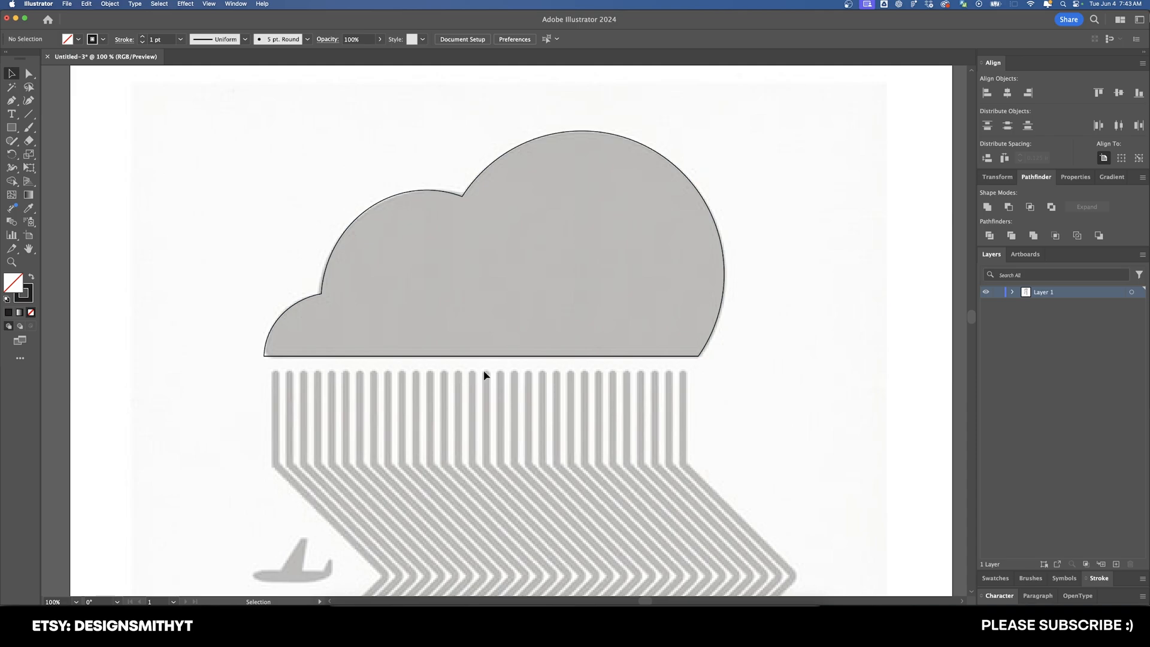
# Round the two bottom corner points of the cloud shape slightly to match the reference.
pyautogui.press('a')
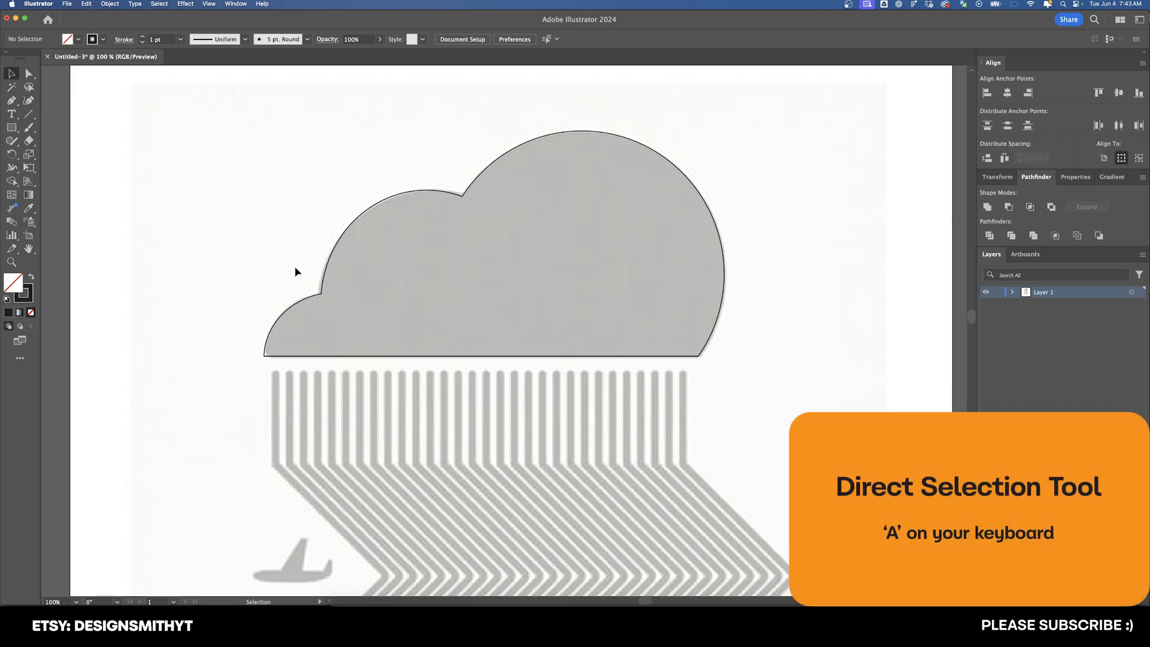
pyautogui.press('a')
pyautogui.moveTo(250, 343); pyautogui.dragTo(424, 371)
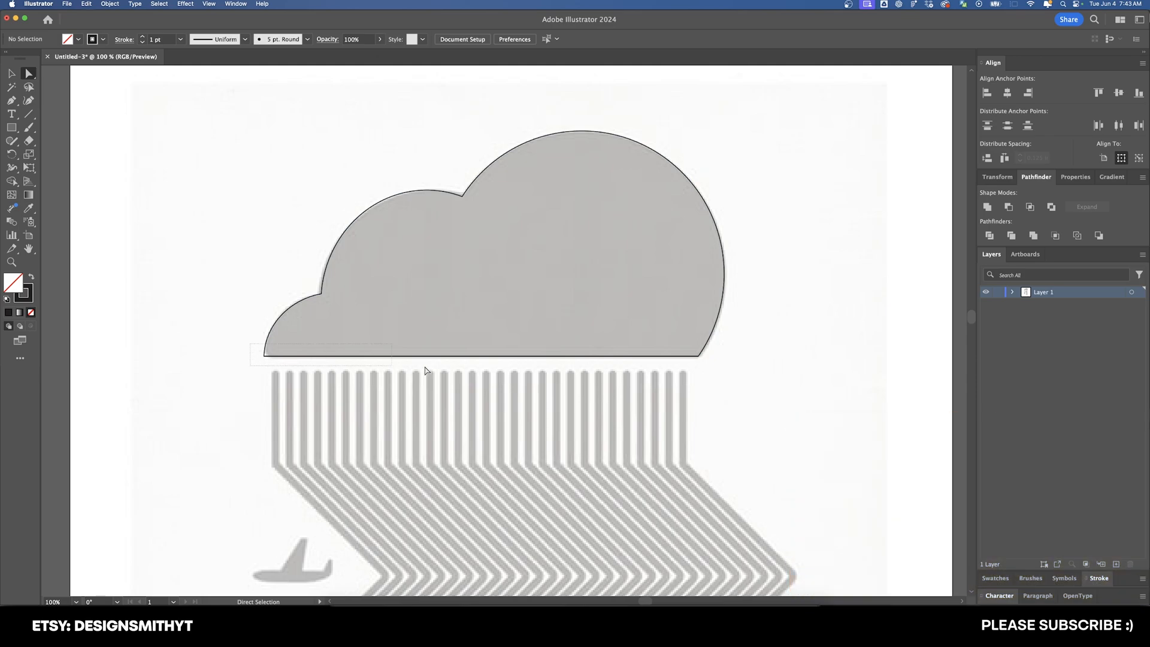
pyautogui.moveTo(743, 382); pyautogui.dragTo(761, 382)
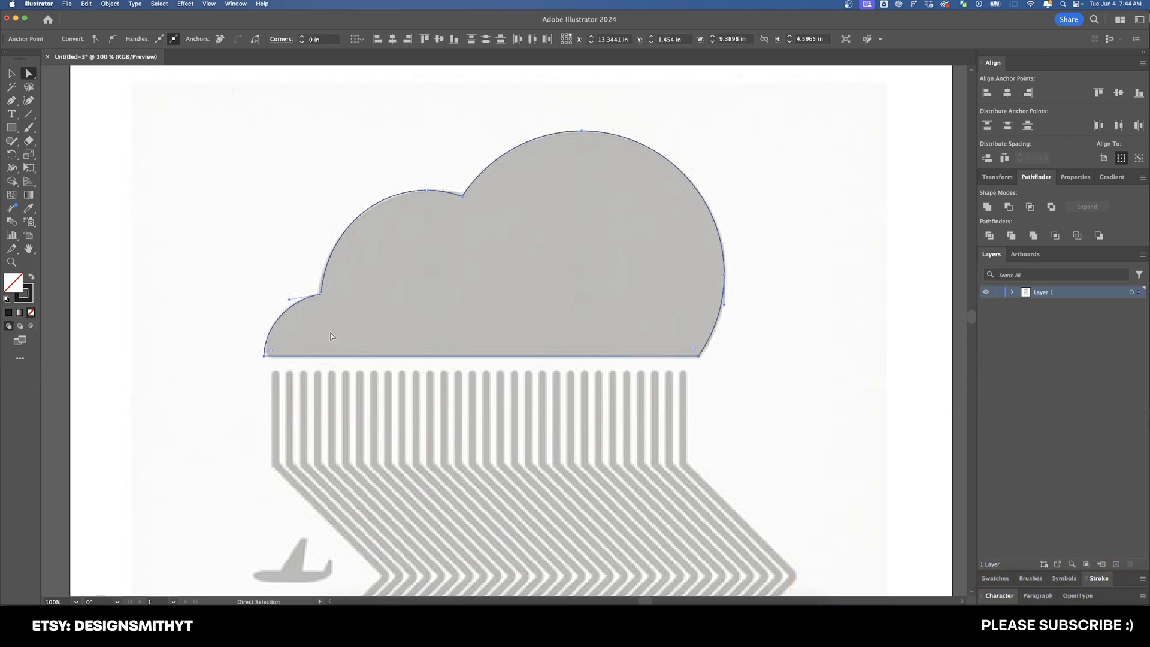
pyautogui.click(302, 37)
# Swap the finished cloud's stroke and fill to make it solid black, and deselect it.
pyautogui.press('v')
pyautogui.click(407, 242)
pyautogui.hscroll(1, 407, 242)
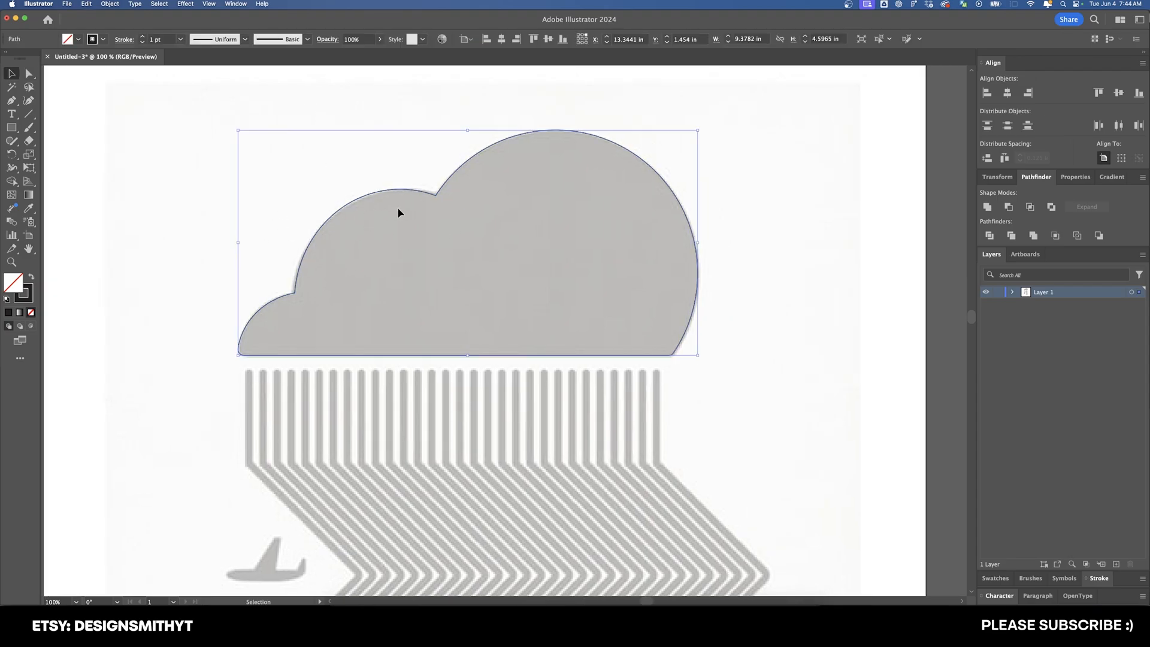
pyautogui.hotkey('shift', 'x')
pyautogui.click(233, 250)
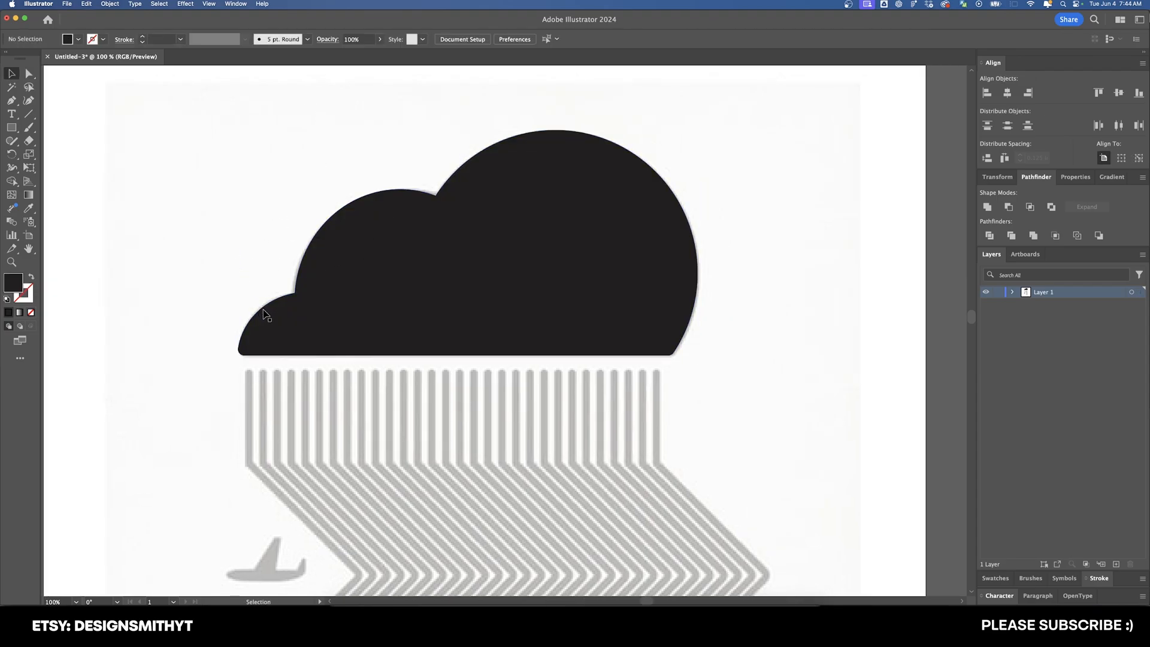
# Draw a straight vertical path about 9.98 in long, stroked black without fill, along the reference's leftmost rain line with the Pen tool.
pyautogui.press('super+minus')
pyautogui.click(435, 212)
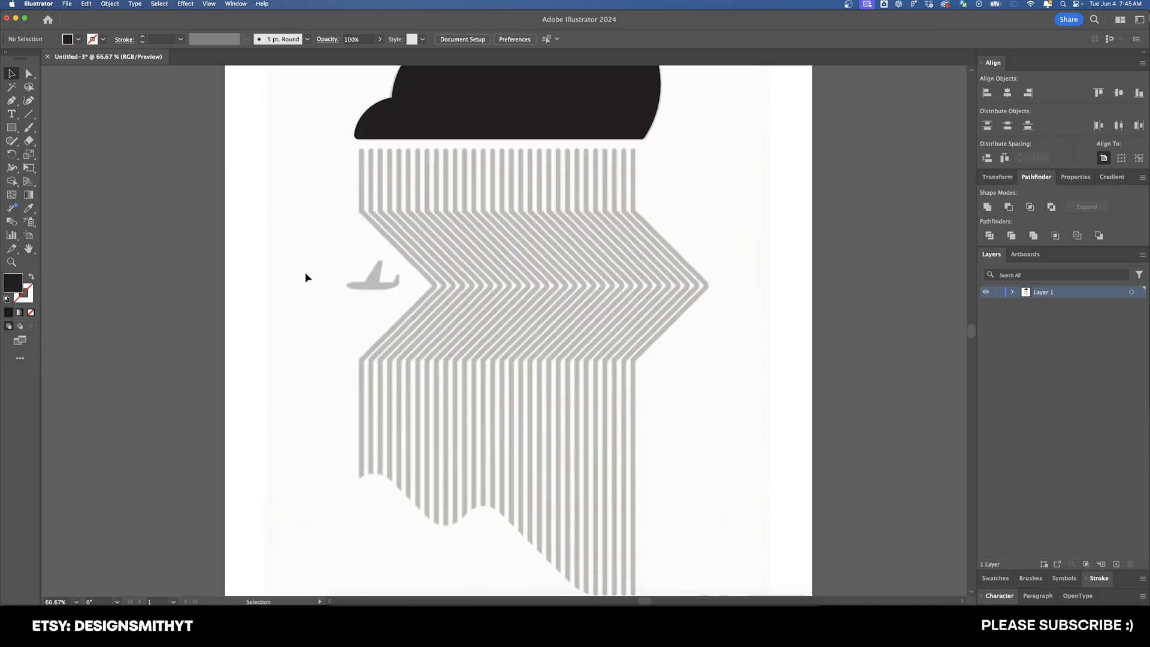
pyautogui.press('p')
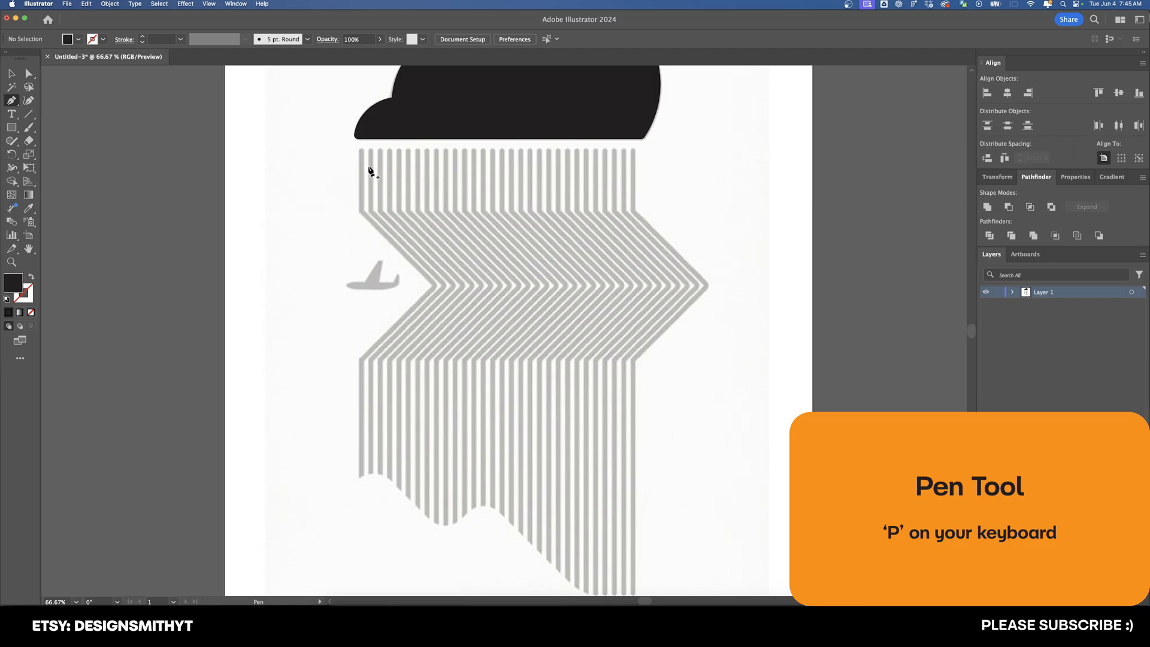
pyautogui.click(32, 276)
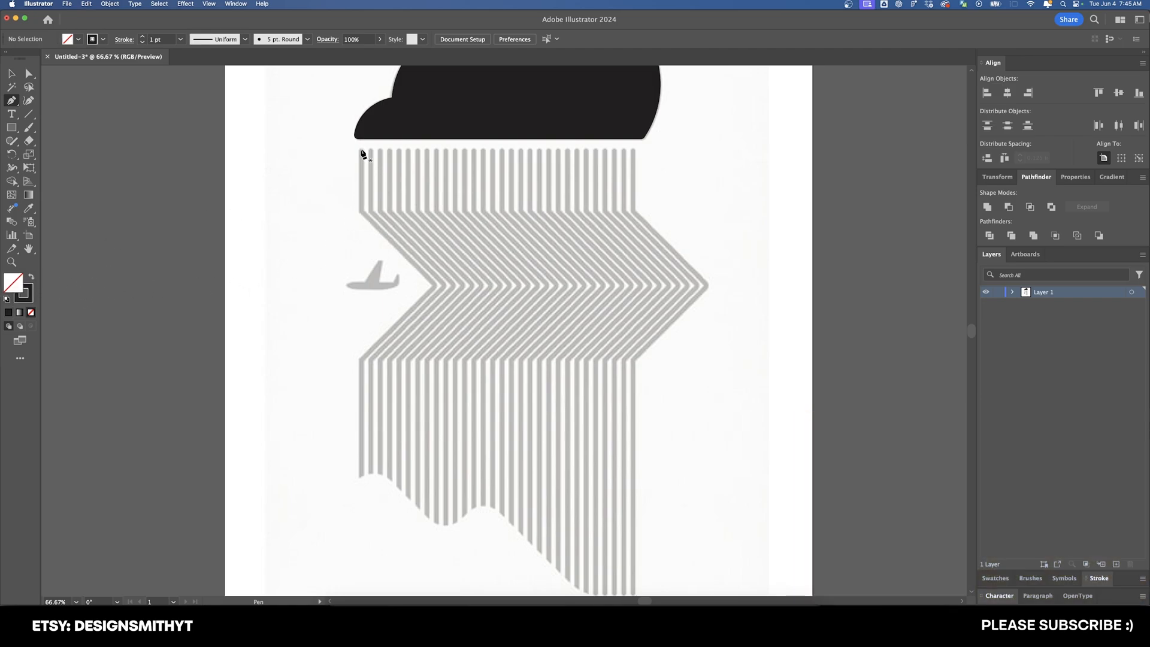
pyautogui.click(361, 150)
pyautogui.click(361, 479)
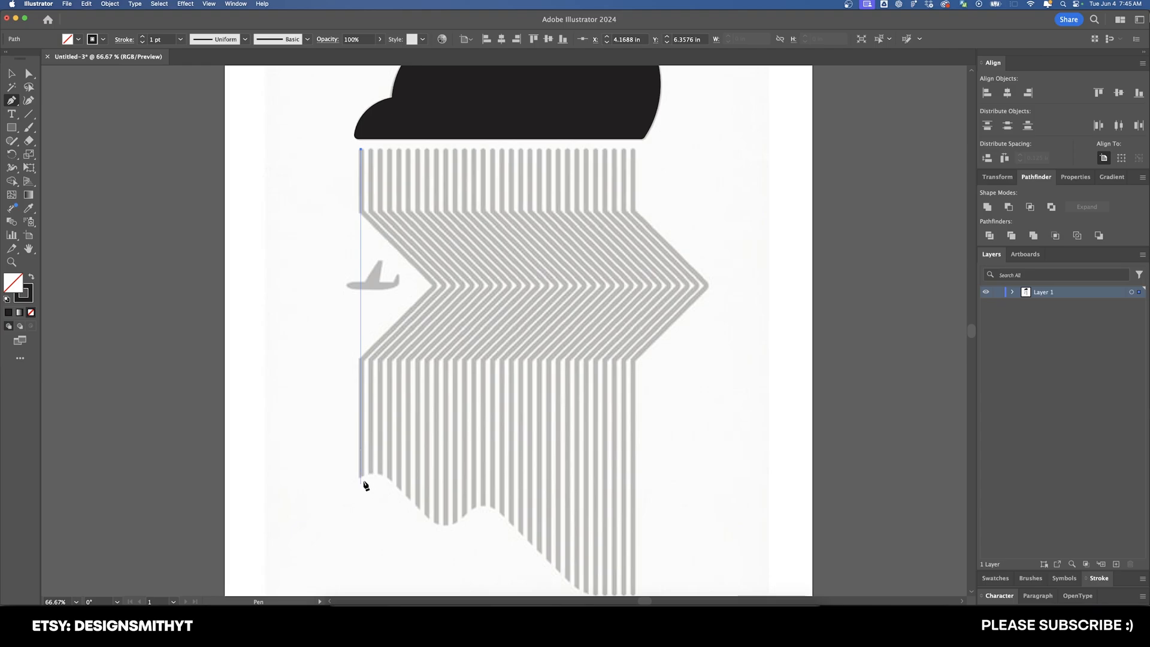
pyautogui.click(361, 477)
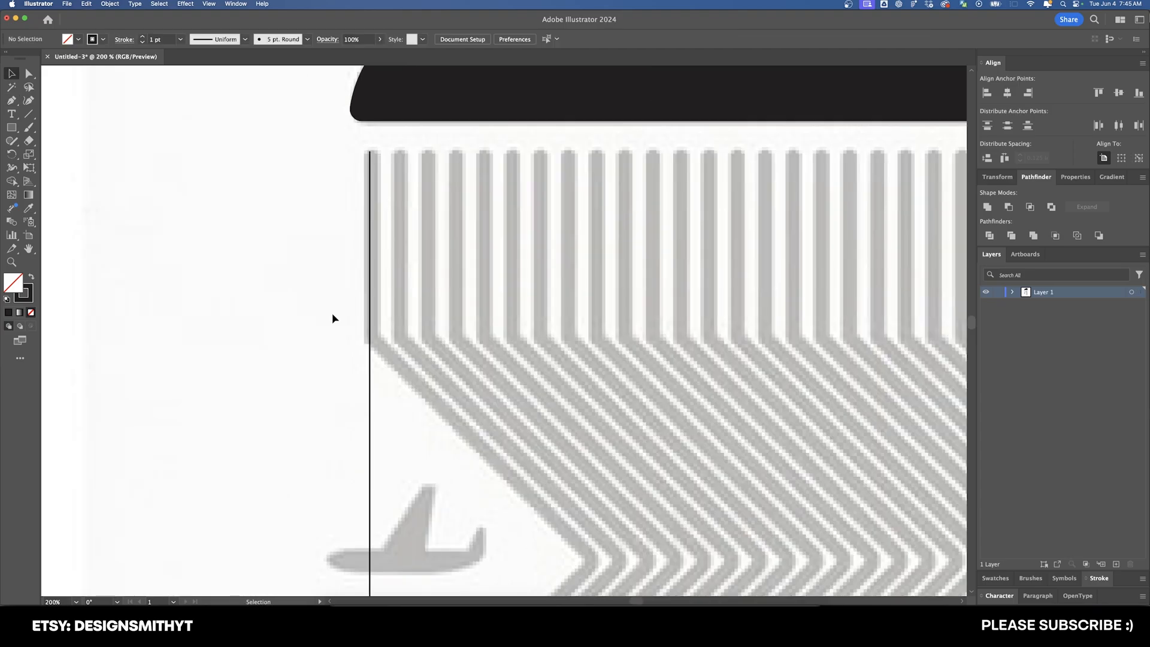
# Set the new vertical line's stroke weight to 10 pt.
pyautogui.press('super+a')
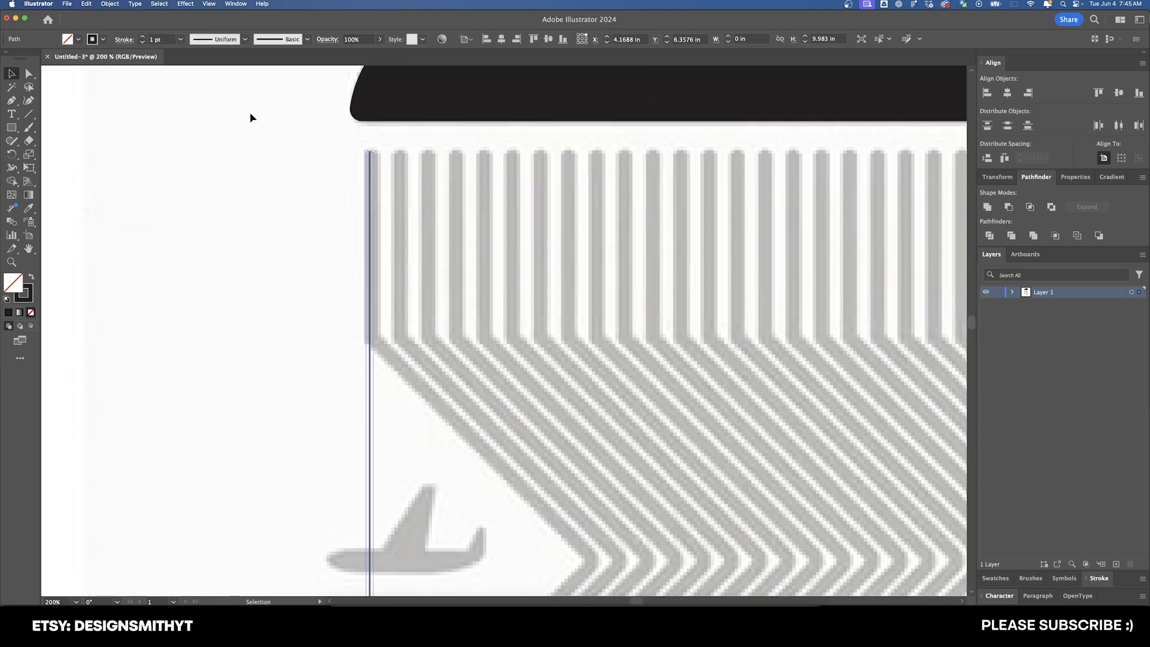
pyautogui.click(168, 40)
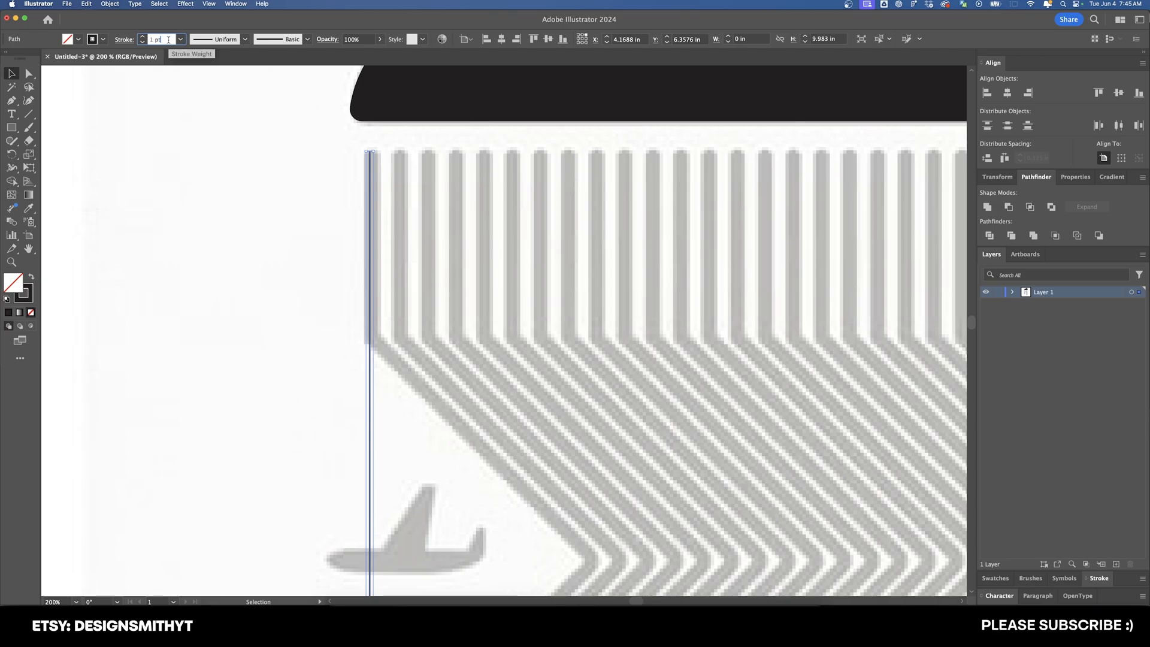
pyautogui.write('10')
pyautogui.press('Return')
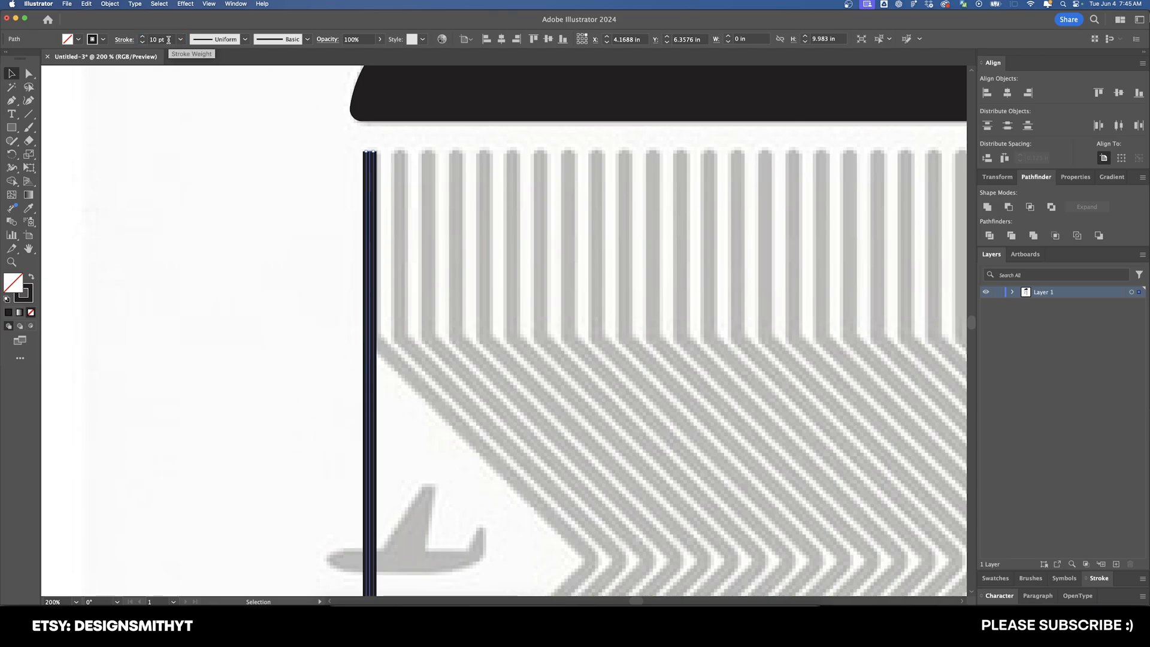
# Give the vertical line's stroke a round cap and round join corners, and deselect it.
pyautogui.click(1099, 578)
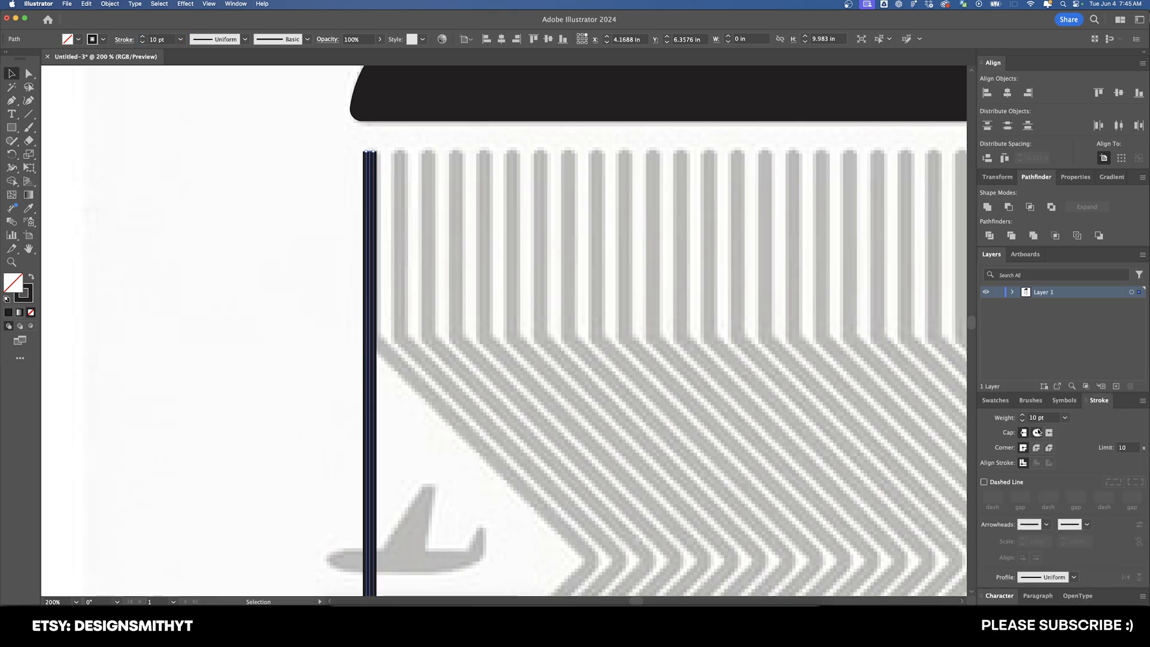
pyautogui.click(1037, 432)
pyautogui.click(1037, 449)
pyautogui.click(555, 333)
pyautogui.scroll(-2, 554, 332)
pyautogui.moveTo(608, 400); pyautogui.dragTo(503, 246)
pyautogui.scroll(-1, 503, 246)
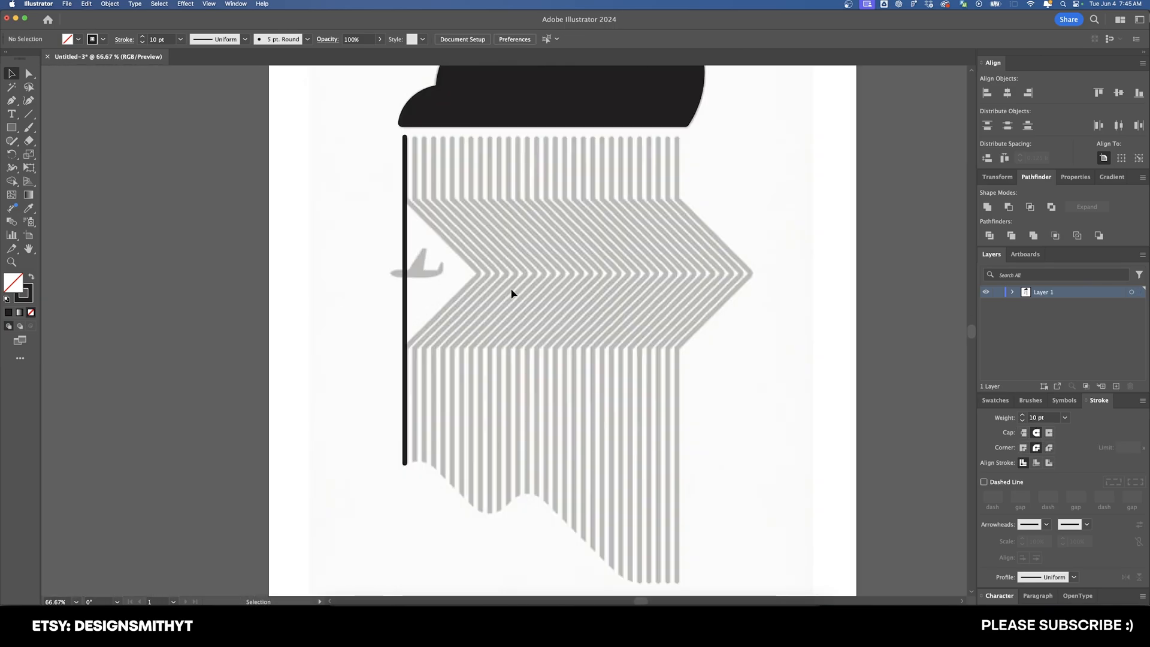
# Choose the Add Anchor Point tool and turn on Smart Guides for placing points along the vertical line.
pyautogui.scroll(2, 378, 256)
pyautogui.click(12, 101)
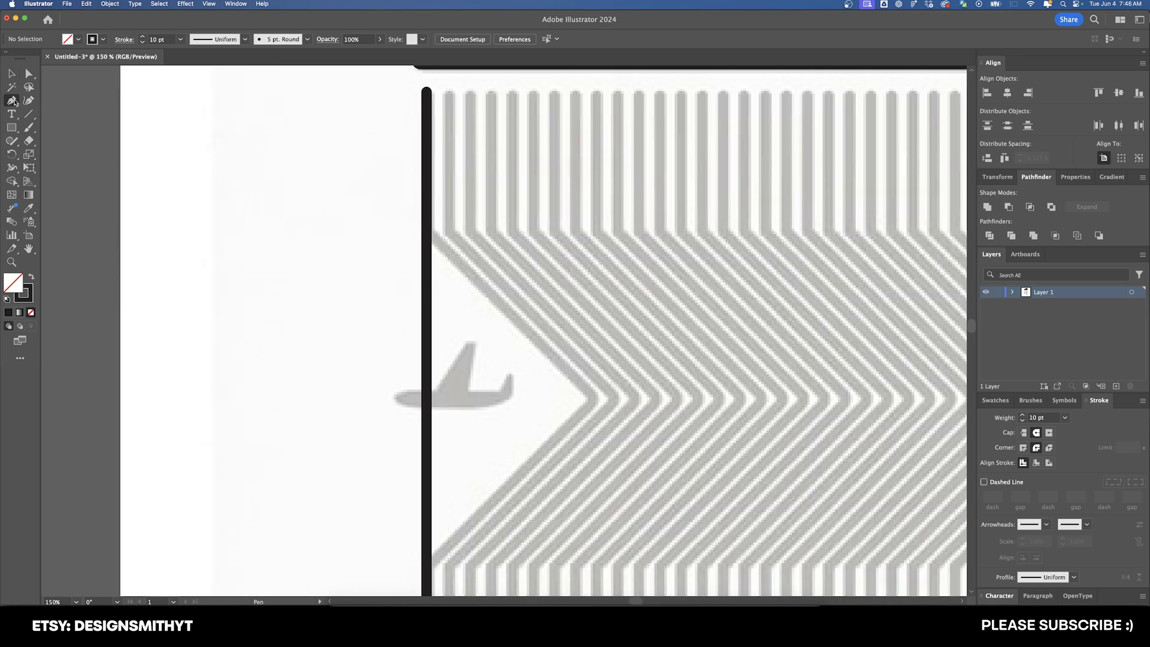
pyautogui.click(13, 101)
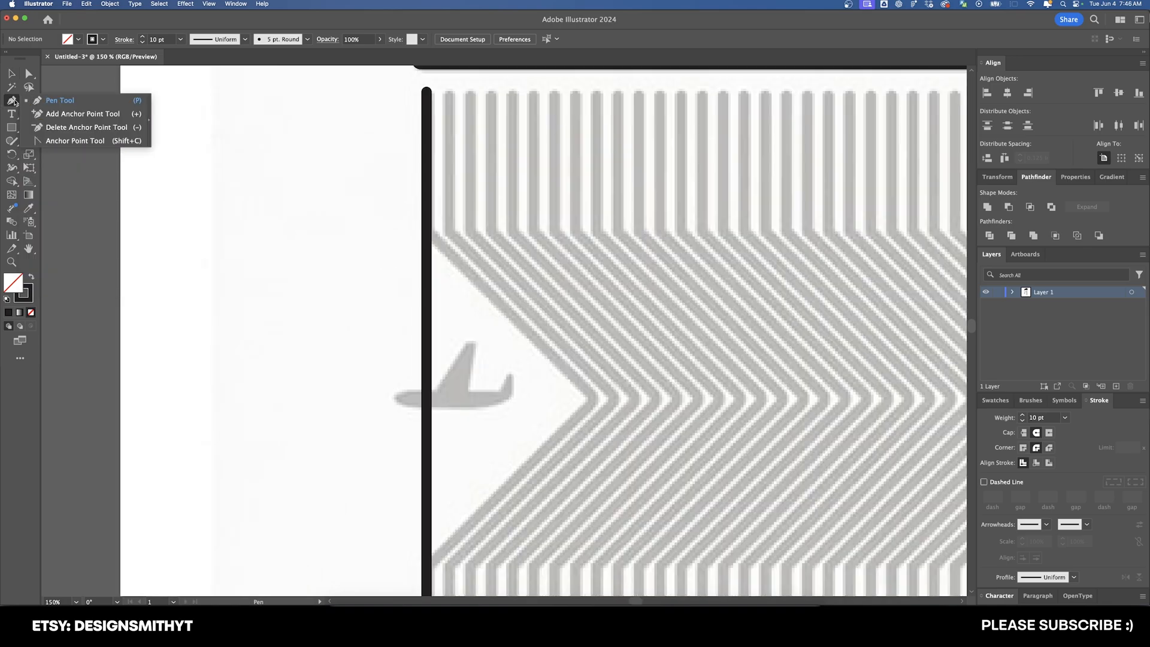
pyautogui.click(42, 114)
pyautogui.click(209, 3)
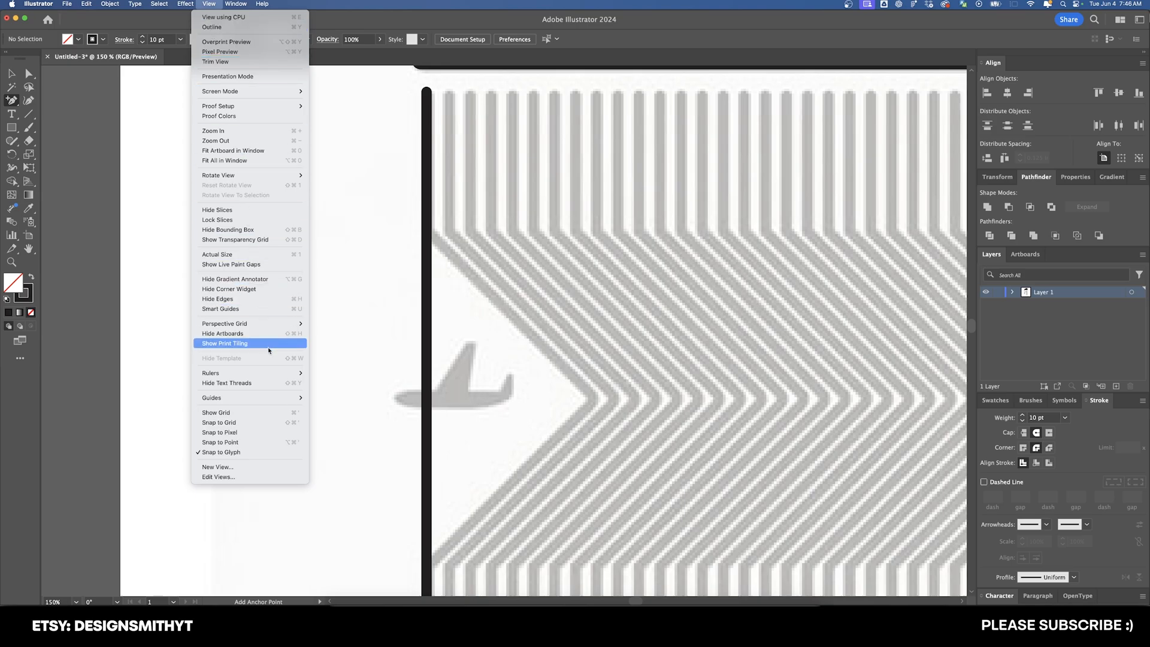
pyautogui.click(267, 308)
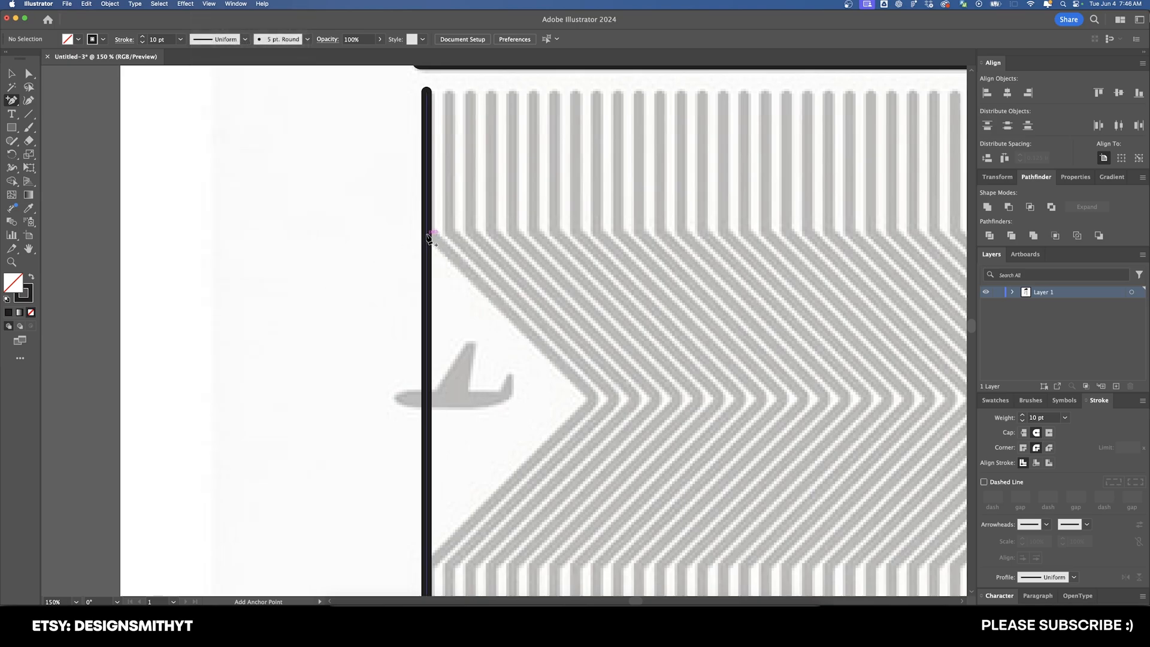
# Add anchor points to the vertical line at the reference's upper bend, at the chevron's mid-height and at the lower bend.
pyautogui.scroll(-3, 427, 237)
pyautogui.hscroll(1, 426, 237)
pyautogui.click(403, 165)
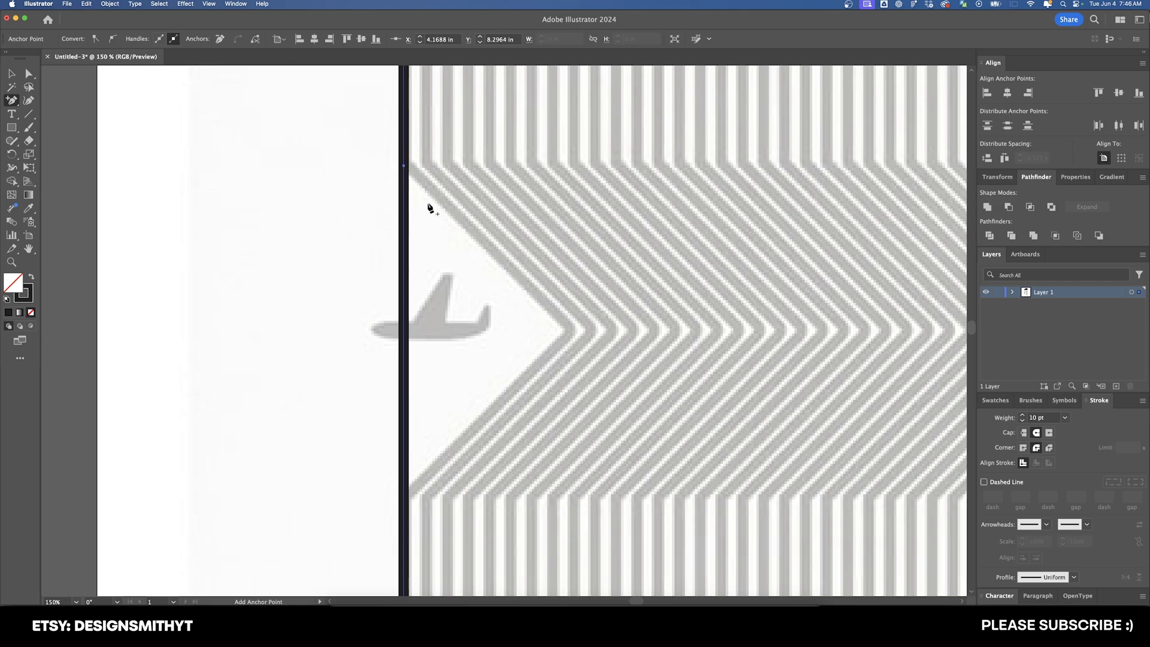
pyautogui.scroll(-5, 419, 270)
pyautogui.hscroll(1, 419, 269)
pyautogui.click(370, 369)
pyautogui.scroll(5, 454, 353)
pyautogui.press('v')
pyautogui.click(352, 262)
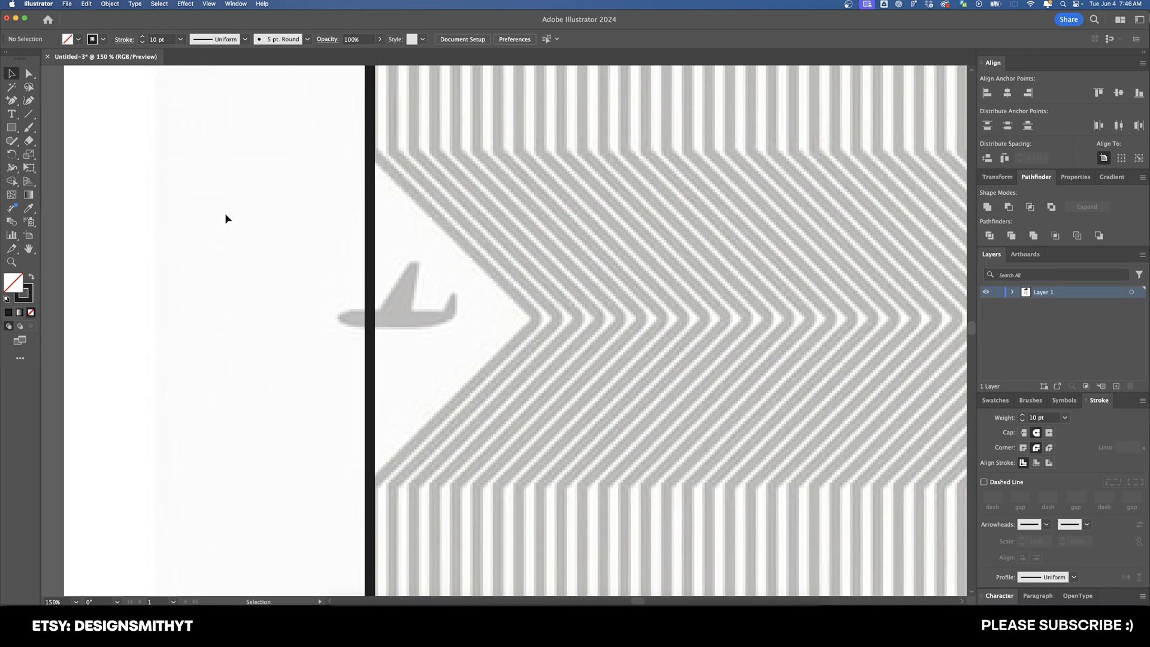
# Pull the line's middle anchor point horizontally to the tip of the reference's first chevron, making the path about 2.28 in wide.
pyautogui.press('a')
pyautogui.click(440, 360)
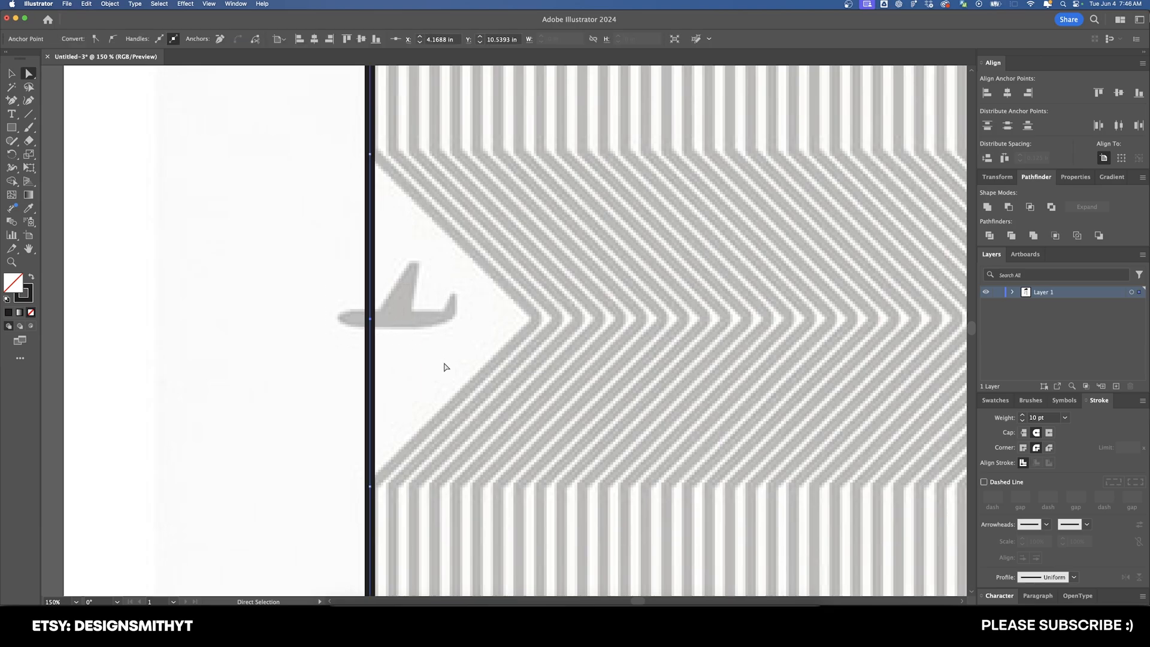
pyautogui.moveTo(370, 320); pyautogui.dragTo(537, 327)
pyautogui.click(360, 210)
# Round the upper and lower bends of the zigzag line with a corner radius of 0.125 in.
pyautogui.press('super+minus')
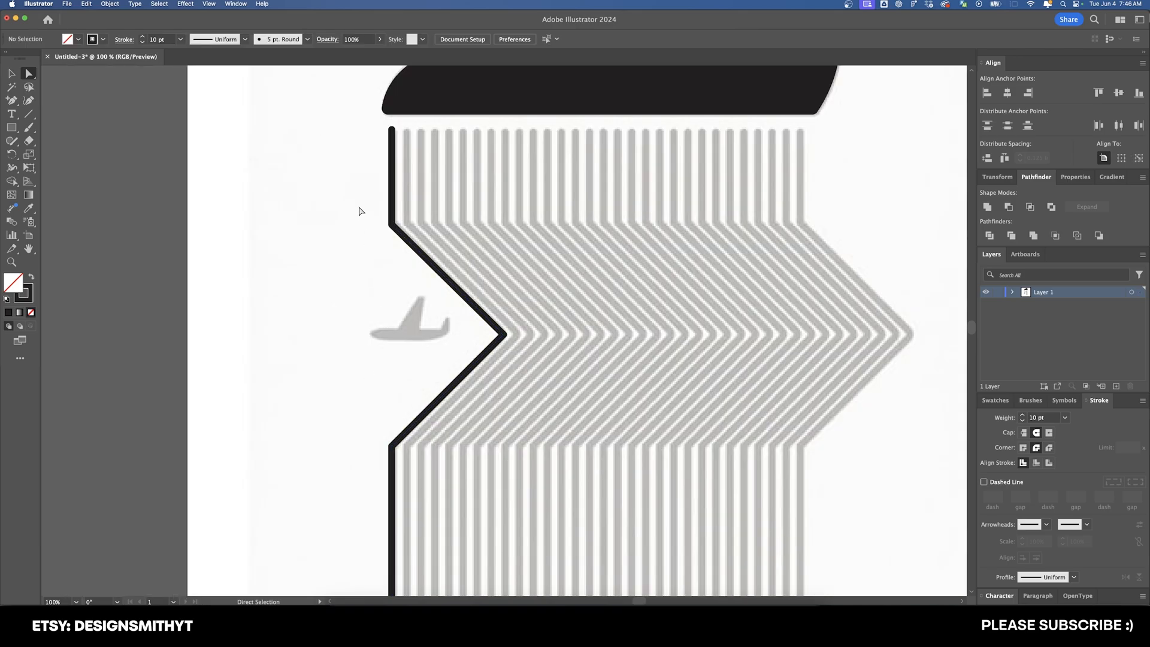
pyautogui.moveTo(379, 223); pyautogui.dragTo(409, 244)
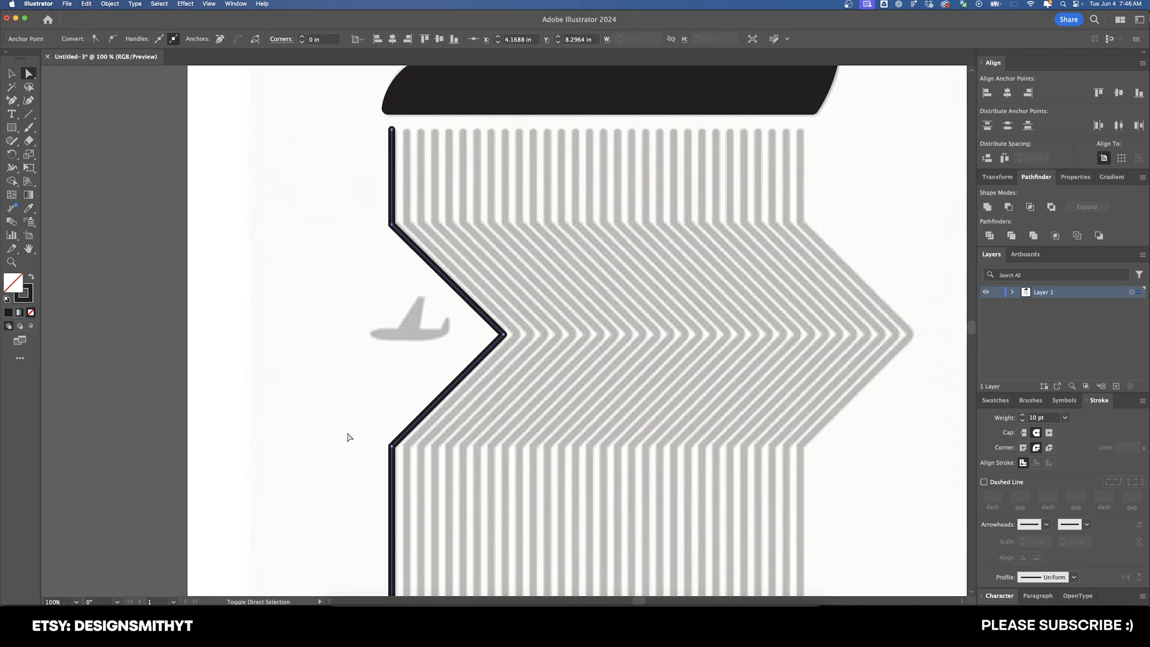
pyautogui.moveTo(346, 432); pyautogui.dragTo(412, 474)
pyautogui.click(303, 38)
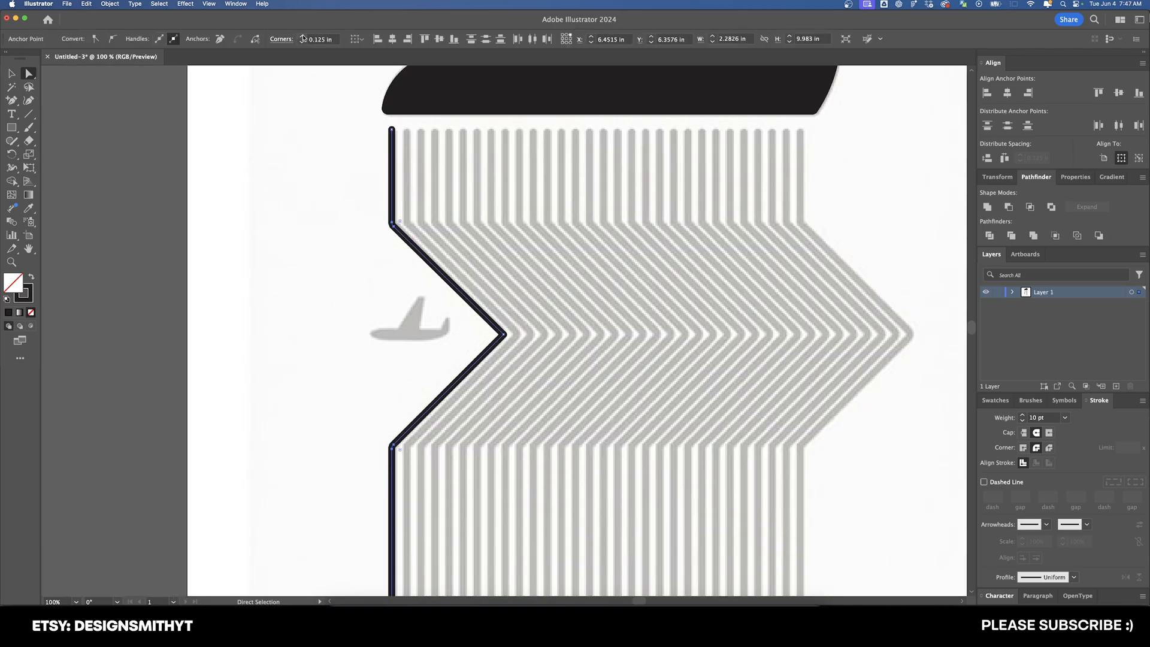
pyautogui.press('v')
pyautogui.press('super+minus')
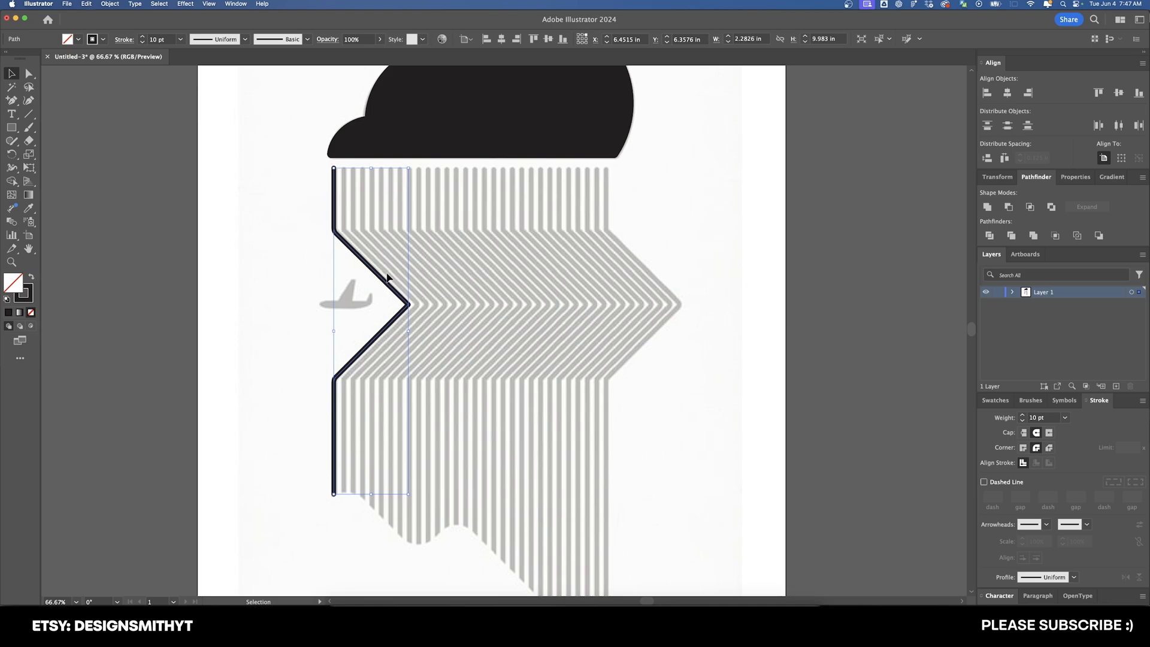
# Try to fill the rain lines by copying the zigzag line one spacing to the right and repeating that transformation several times.
pyautogui.moveTo(383, 280); pyautogui.dragTo(393, 282)
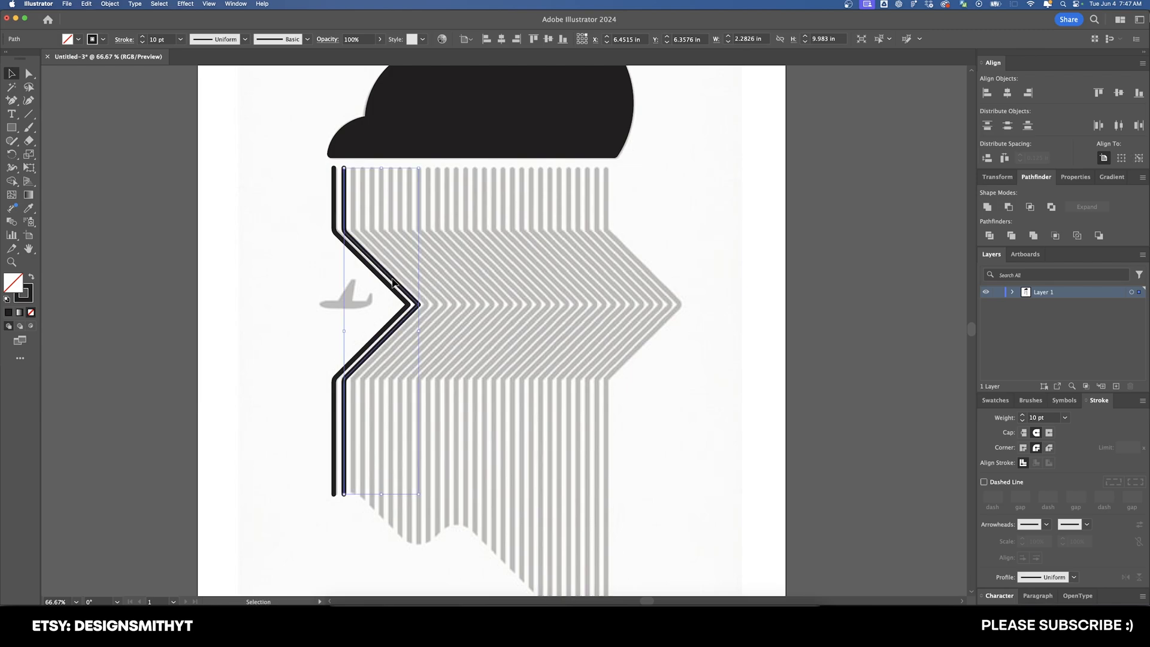
pyautogui.press('super+d')
pyautogui.press('super+d')
pyautogui.press('super+d')
pyautogui.press('super+d')
pyautogui.press('super+d')
pyautogui.press('super+d')
pyautogui.press('super+d')
pyautogui.press('super+d')
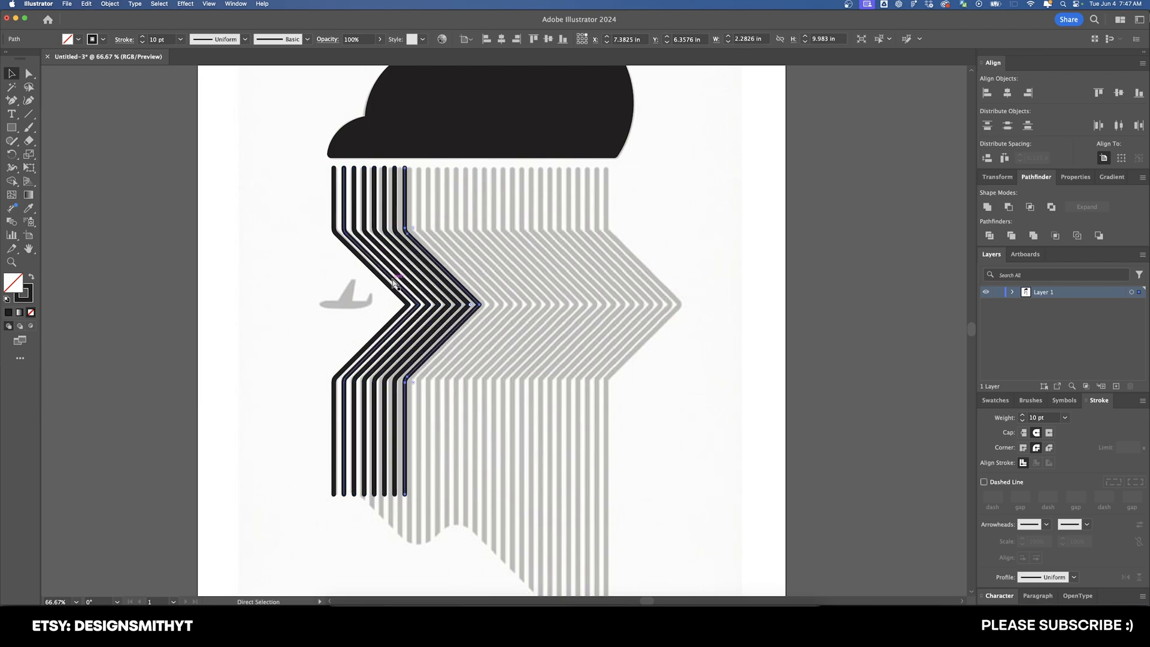
# Undo all the repeated copies so only the original zigzag line is left.
pyautogui.press('super+z')
pyautogui.press('super+z')
pyautogui.press('super+z')
pyautogui.press('super+z')
pyautogui.press('super+z')
pyautogui.press('super+z')
pyautogui.press('super+z')
pyautogui.press('super+z')
pyautogui.press('super+z')
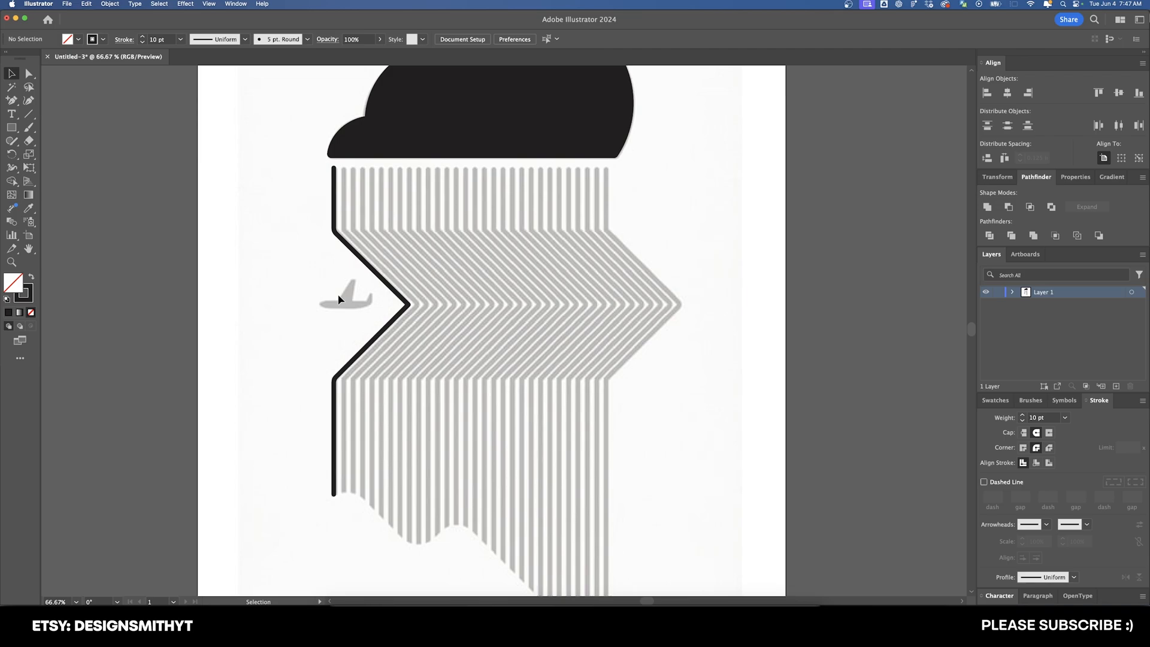
# Copy the zigzag line onto the reference's rightmost rain line and extend both lines' lower ends downward to a height of about 13.61 in.
pyautogui.click(366, 263)
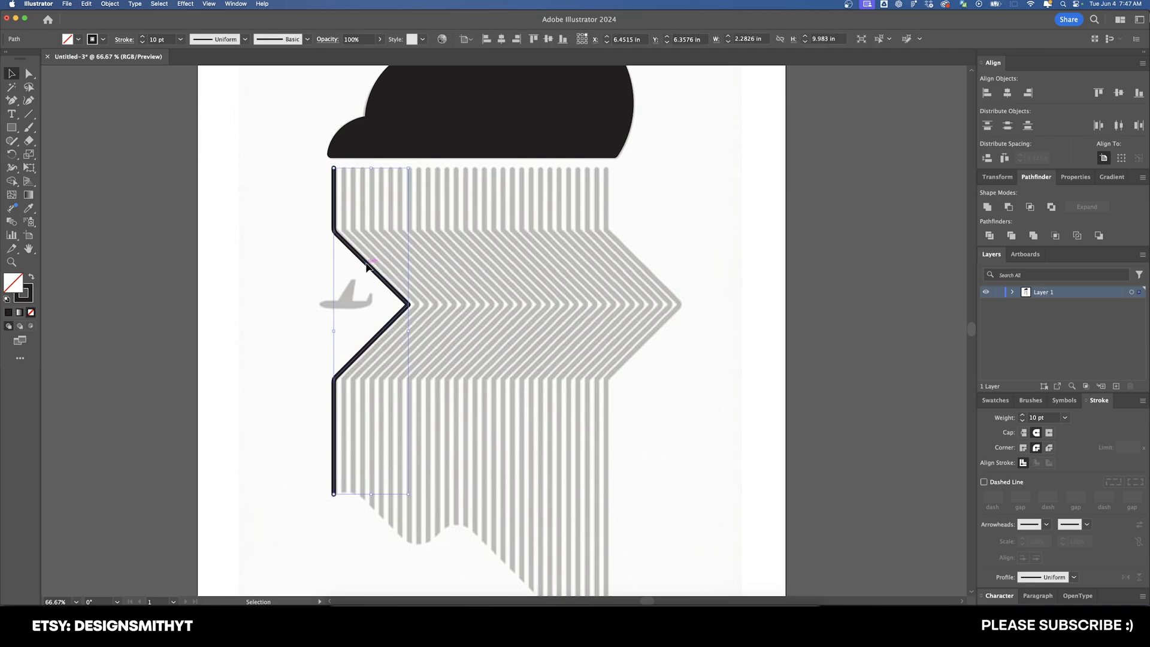
pyautogui.moveTo(366, 264); pyautogui.dragTo(638, 292)
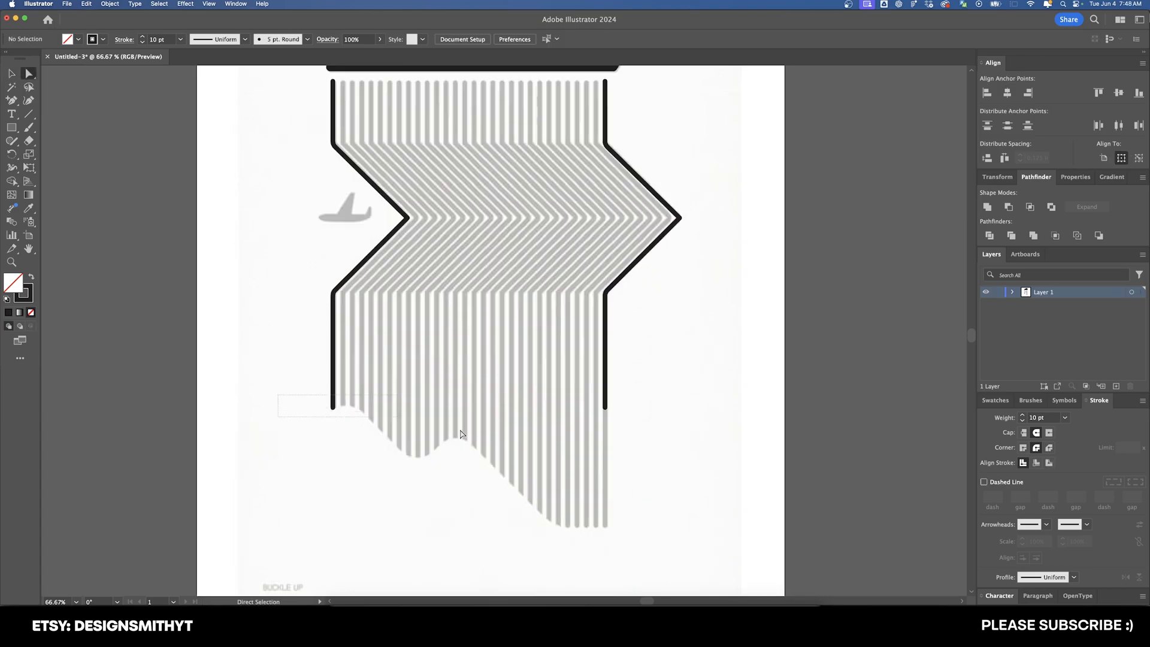
pyautogui.moveTo(461, 432); pyautogui.dragTo(636, 449)
pyautogui.scroll(-2, 633, 403)
pyautogui.moveTo(606, 368); pyautogui.dragTo(608, 484)
pyautogui.click(616, 472)
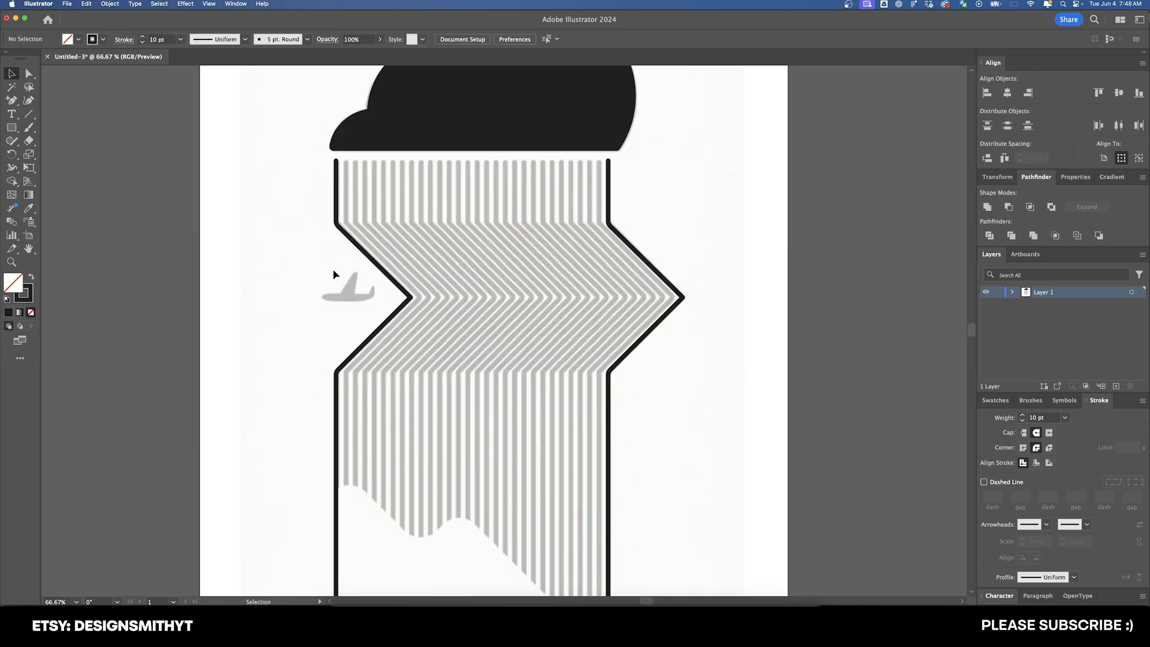
# Select both zigzag lines and make a blend between them.
pyautogui.click(651, 326)
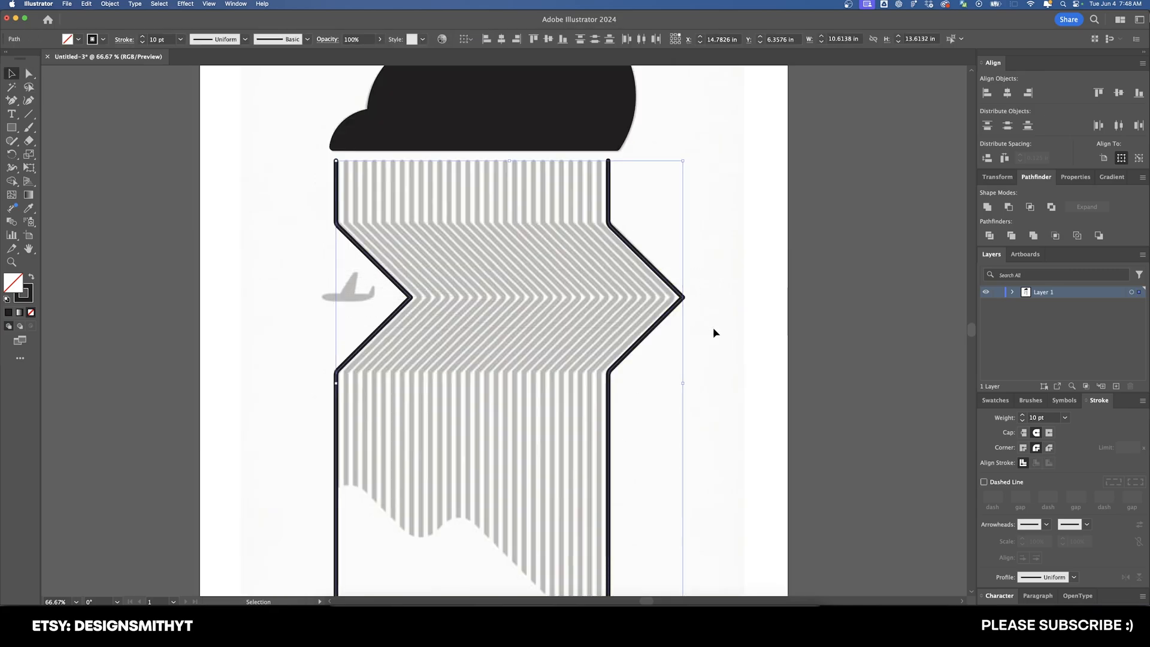
pyautogui.press('super+alt')
pyautogui.press('super+alt+b')
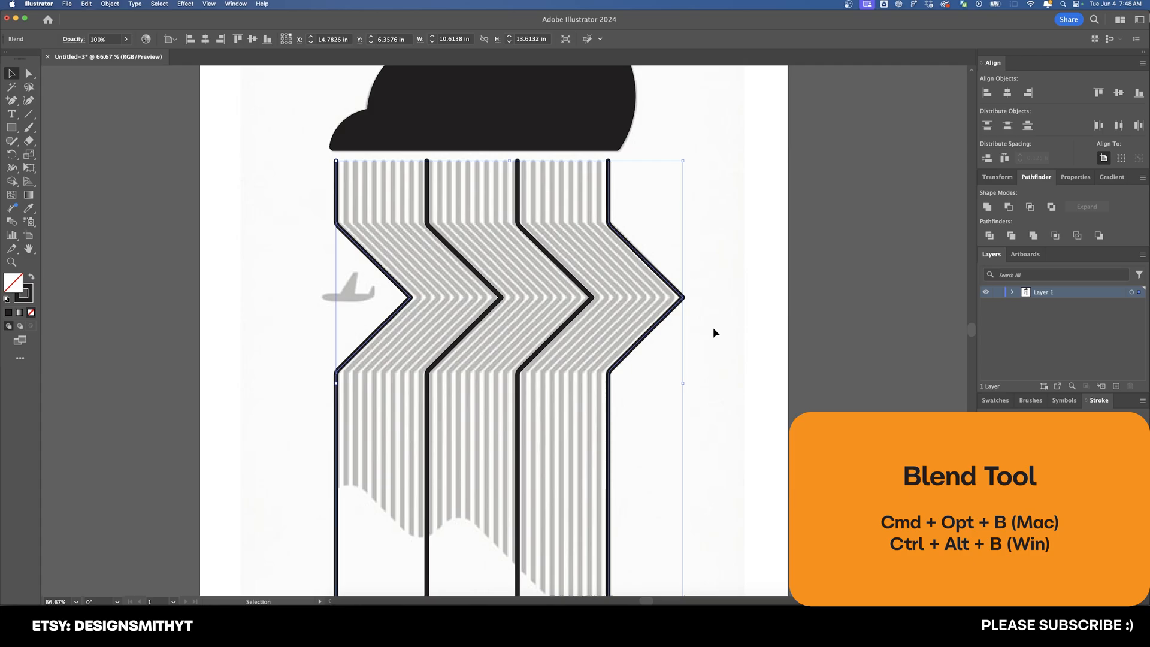
# Set the blend's spacing to Specified Steps with 28 steps to match the reference's rain lines.
pyautogui.doubleClick(14, 223)
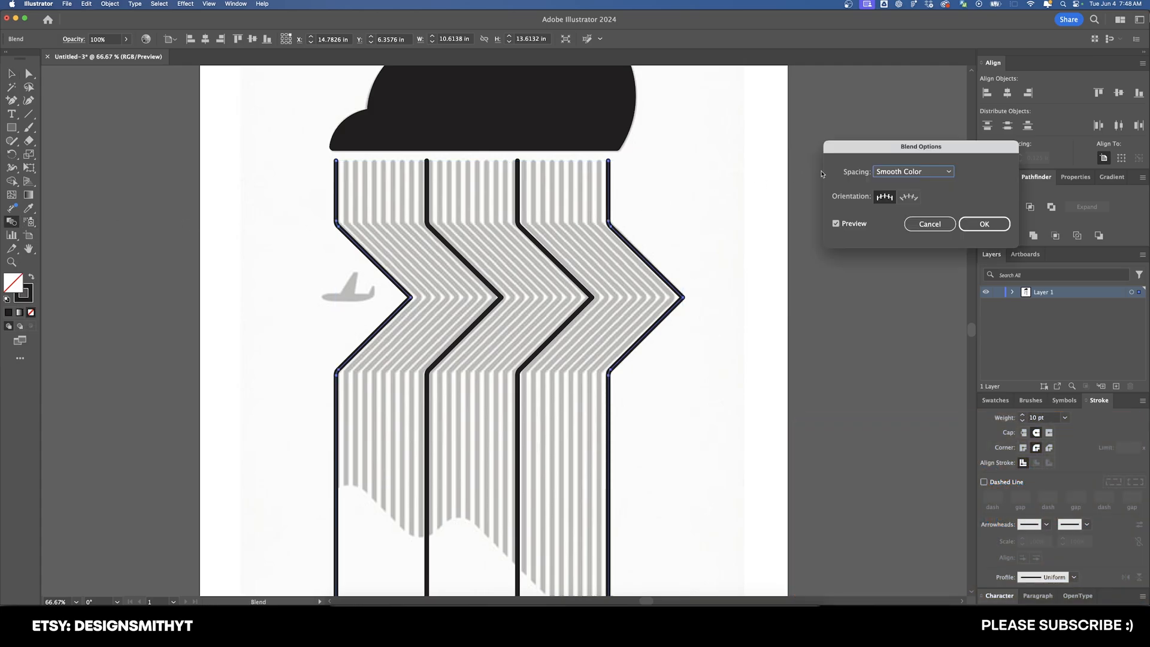
pyautogui.click(911, 173)
pyautogui.click(916, 184)
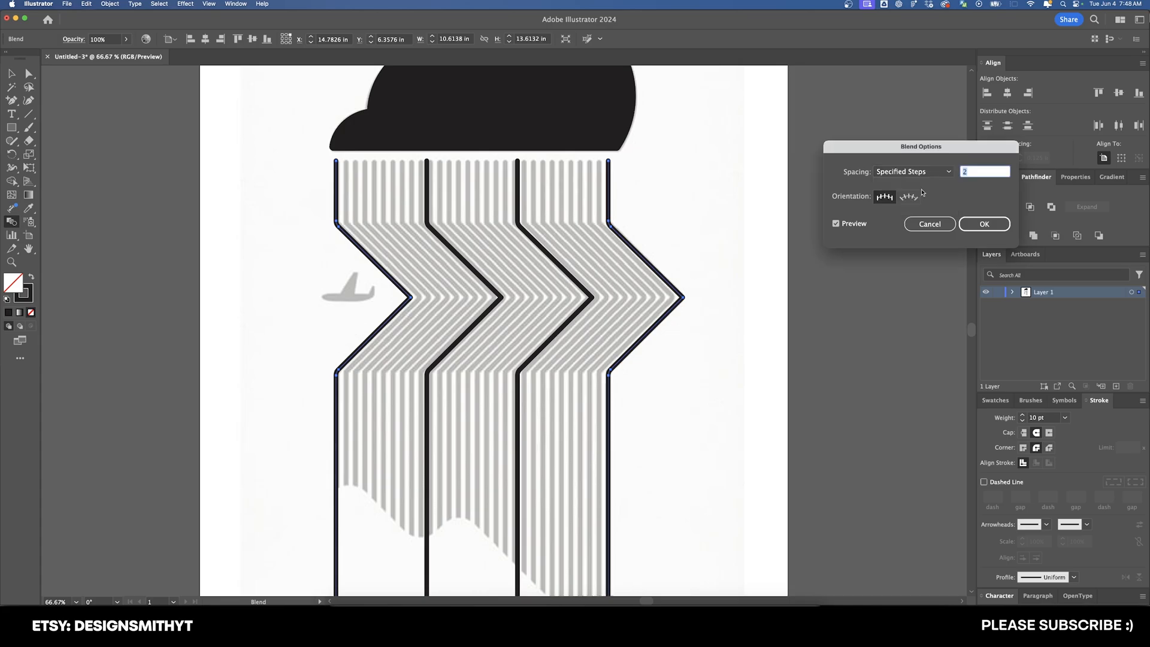
pyautogui.write('20')
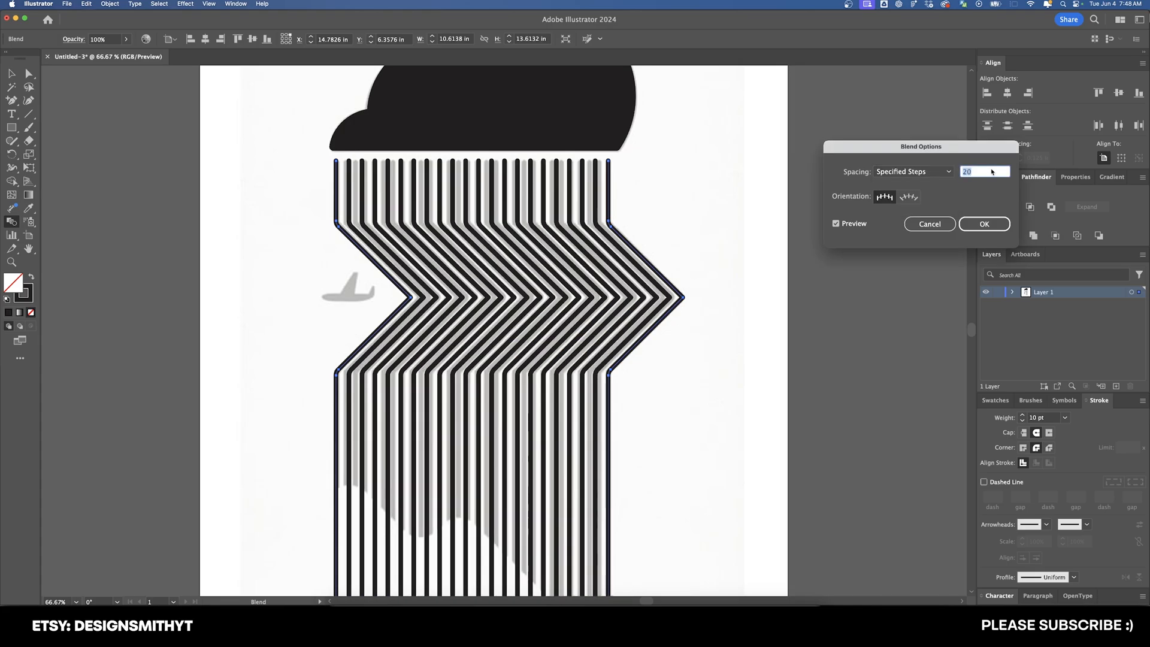
pyautogui.press('Up')
pyautogui.press('Up')
pyautogui.press('Up')
pyautogui.press('Up')
pyautogui.press('Up')
pyautogui.press('Up')
pyautogui.press('Up')
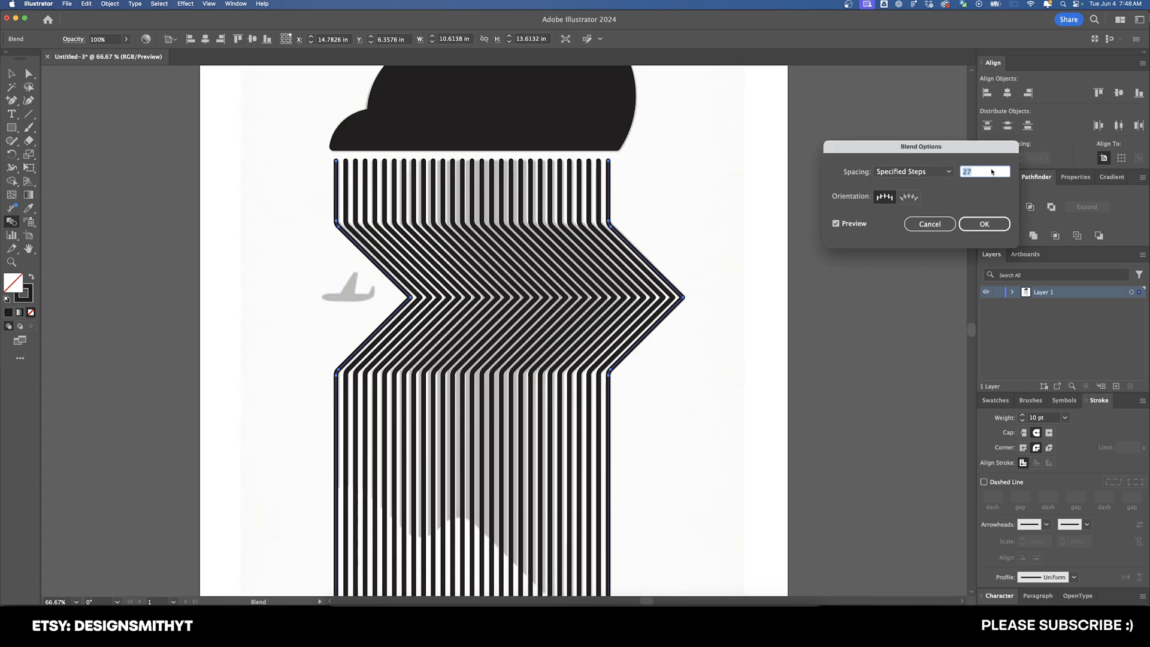
pyautogui.press('Down')
pyautogui.press('Up')
pyautogui.press('Up')
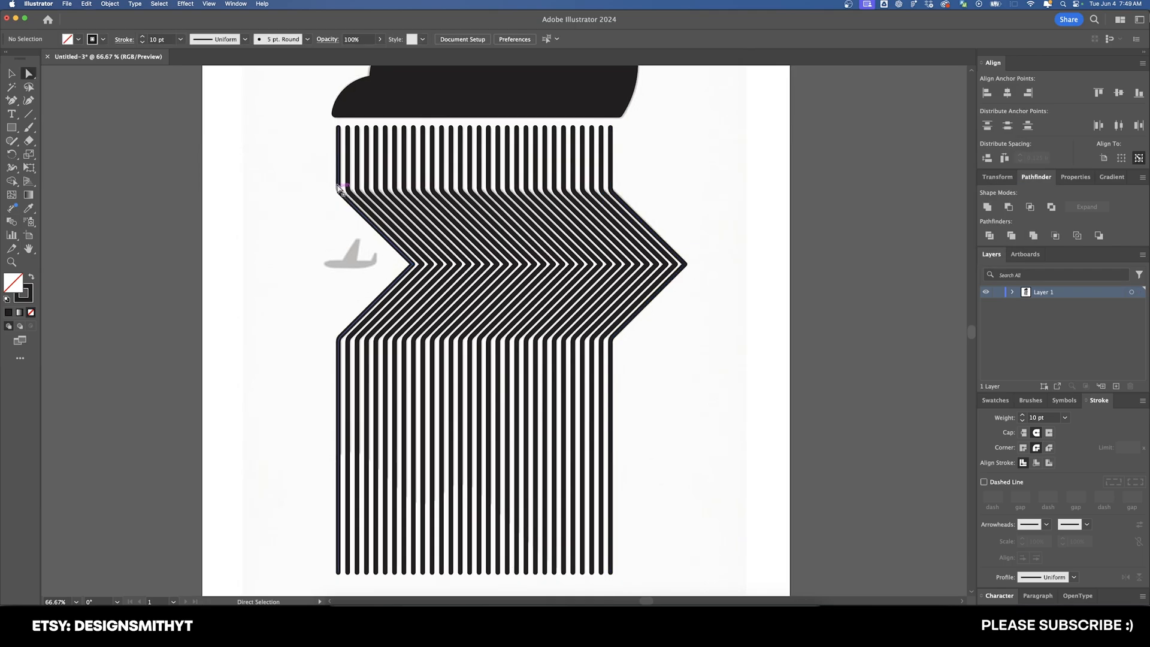
# Select the upper and lower bends of both outer zigzag lines and try progressively larger corner radii.
pyautogui.click(338, 188)
pyautogui.keyDown('shift'); pyautogui.click(341, 193); pyautogui.keyUp('shift')
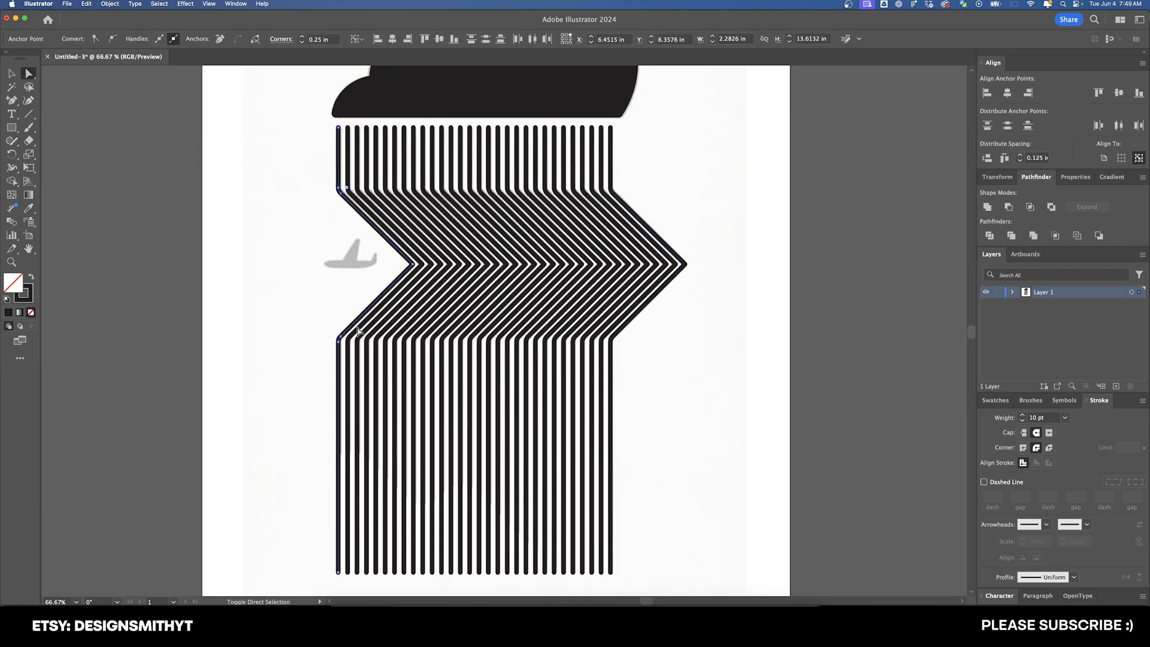
pyautogui.keyDown('shift'); pyautogui.click(344, 338); pyautogui.keyUp('shift')
pyautogui.keyDown('shift'); pyautogui.click(624, 342); pyautogui.keyUp('shift')
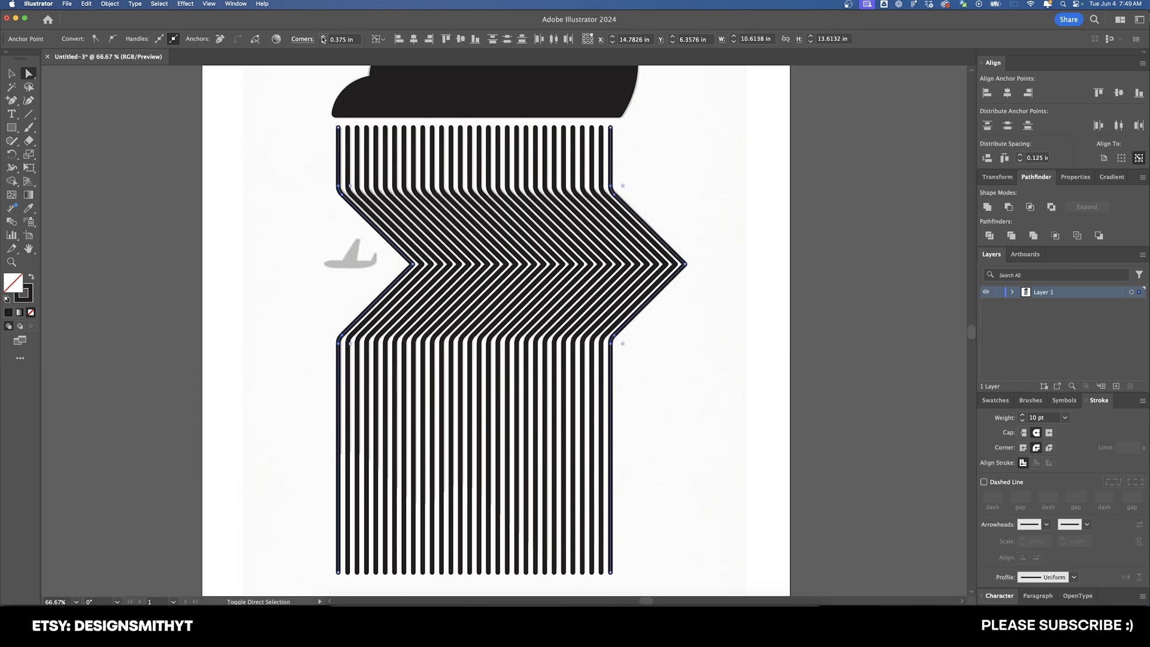
pyautogui.click(323, 38)
pyautogui.click(323, 37)
pyautogui.click(322, 37)
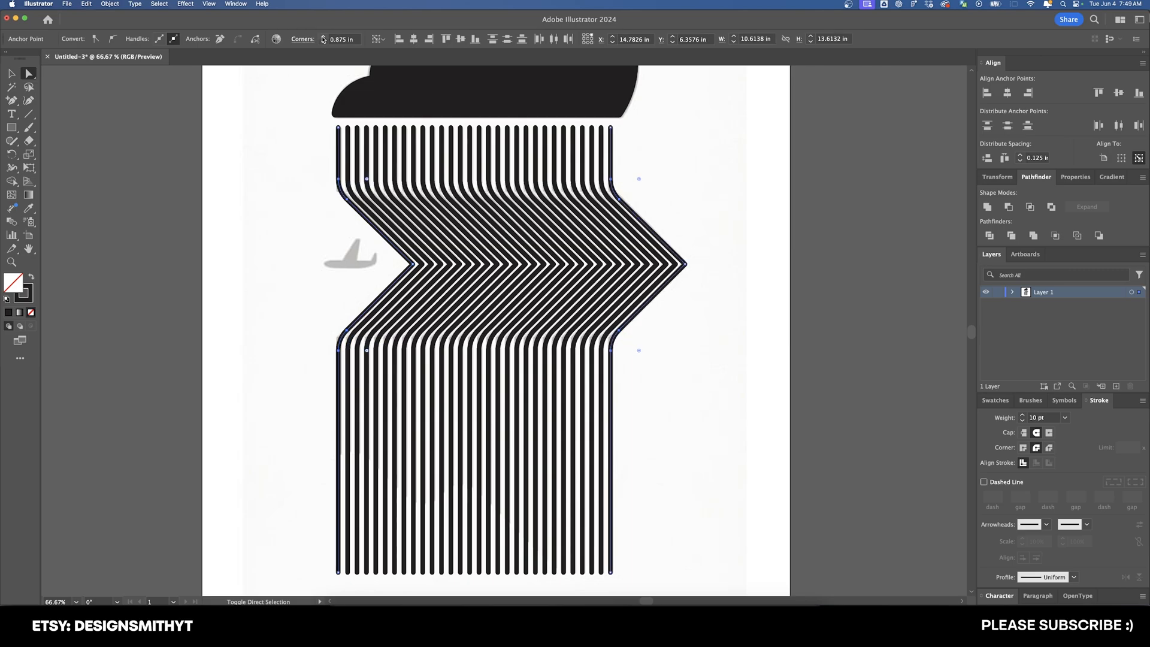
pyautogui.click(323, 37)
pyautogui.click(323, 37)
pyautogui.click(322, 37)
# Reduce the corner radius of the zigzag lines' bends again until they match the reference's tight corners.
pyautogui.click(323, 42)
pyautogui.click(323, 41)
pyautogui.click(322, 41)
pyautogui.click(322, 42)
pyautogui.click(322, 41)
pyautogui.click(323, 42)
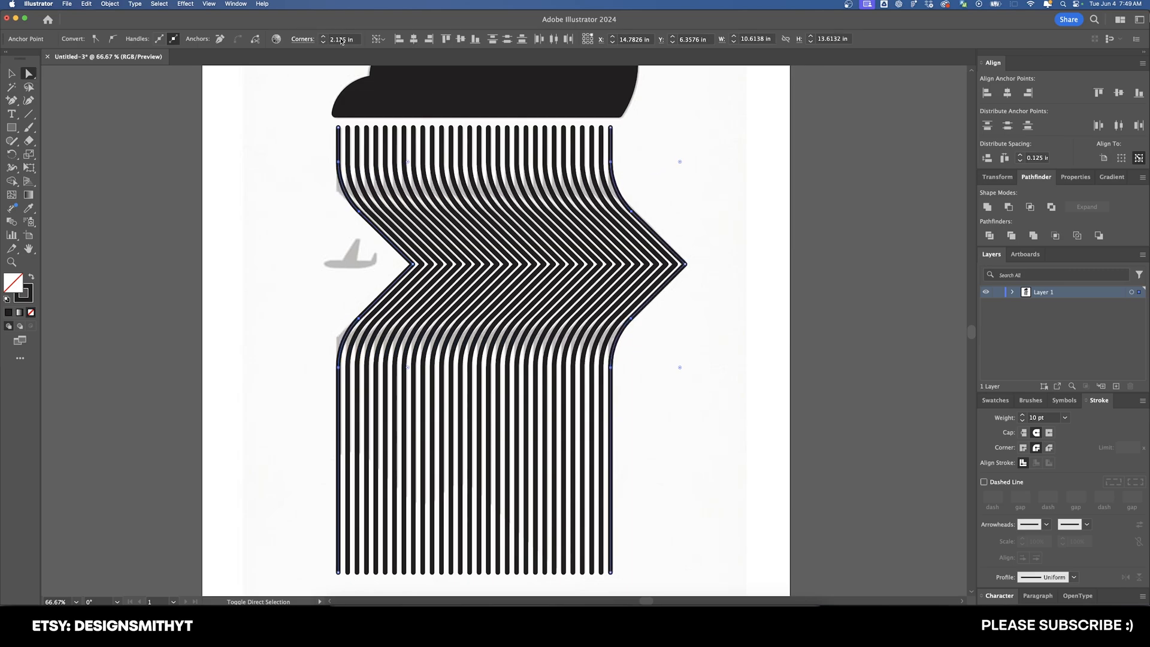
pyautogui.click(322, 41)
pyautogui.click(323, 41)
pyautogui.click(717, 203)
# Set the rain-line blend's opacity to 50% so the reference can be traced underneath.
pyautogui.press('v')
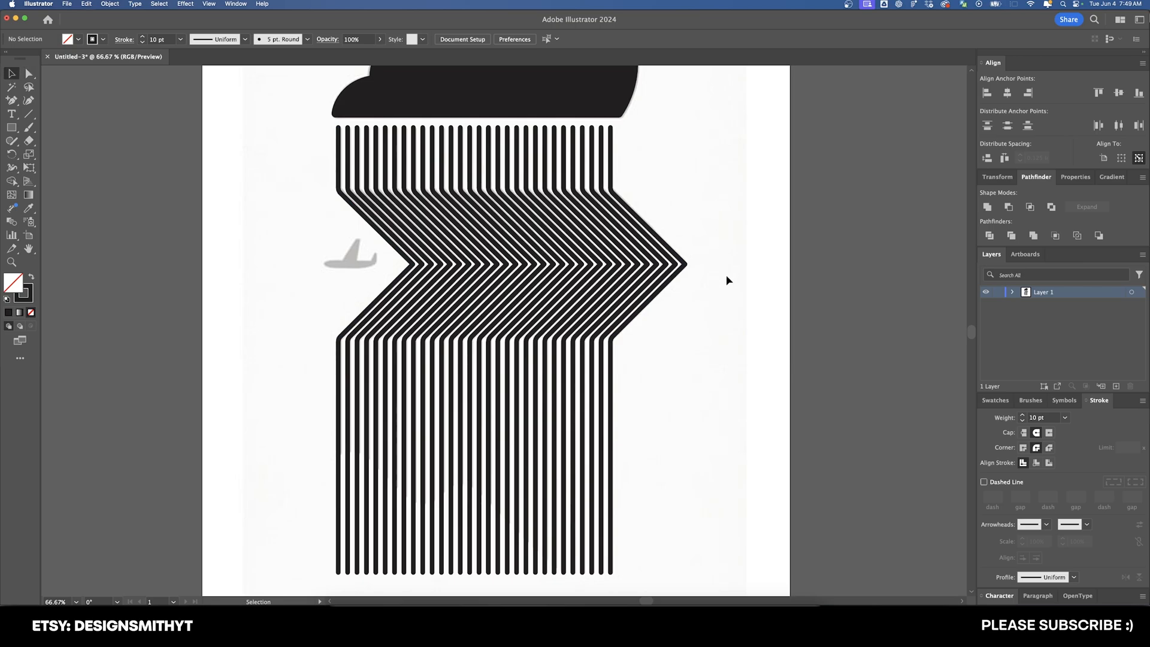
pyautogui.click(609, 374)
pyautogui.scroll(-5, 626, 410)
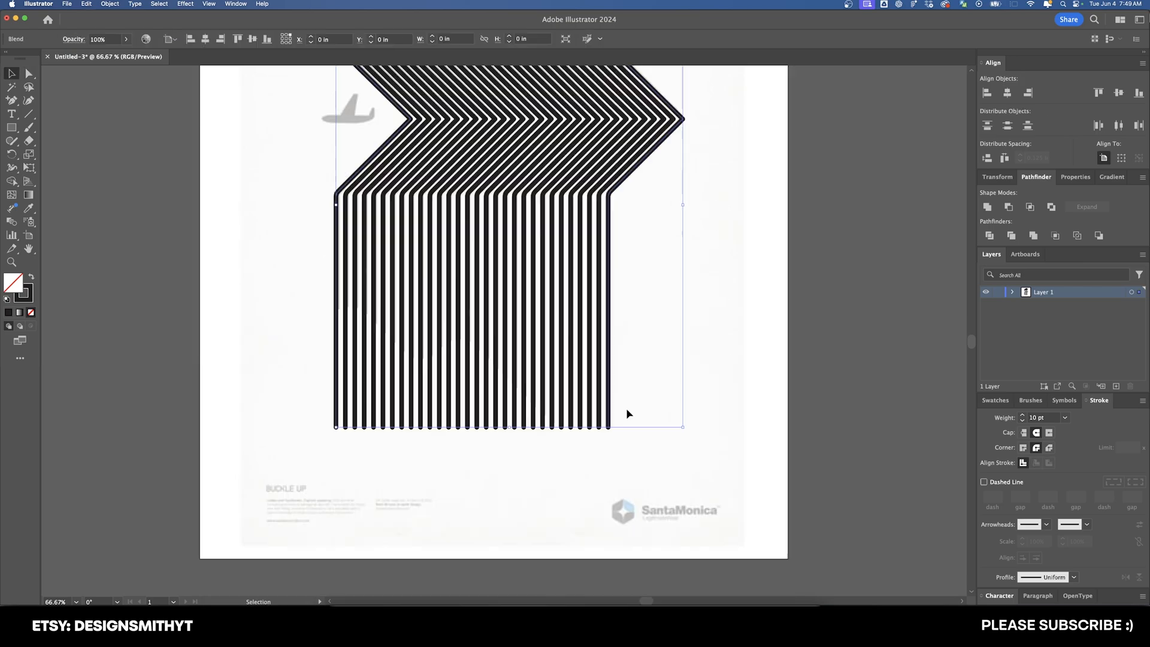
pyautogui.click(108, 41)
pyautogui.write('50')
pyautogui.press('Return')
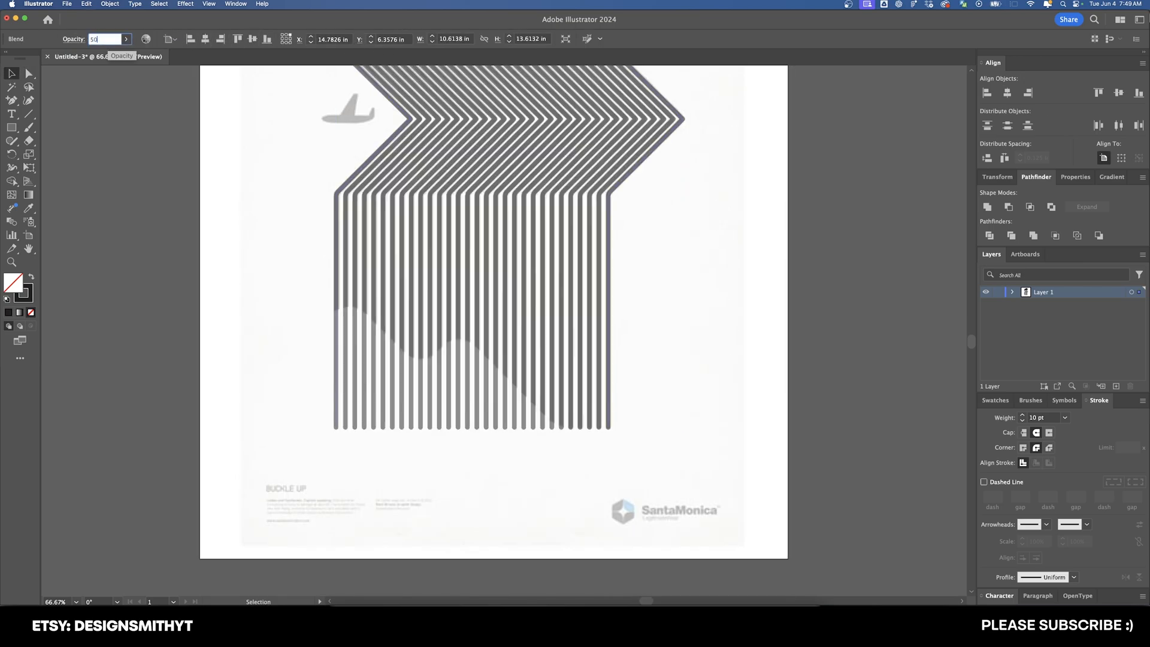
pyautogui.click(722, 309)
# Draw an open curve with the Pen tool along the wavy edge across the lower part of the reference's rain lines.
pyautogui.press('super+=')
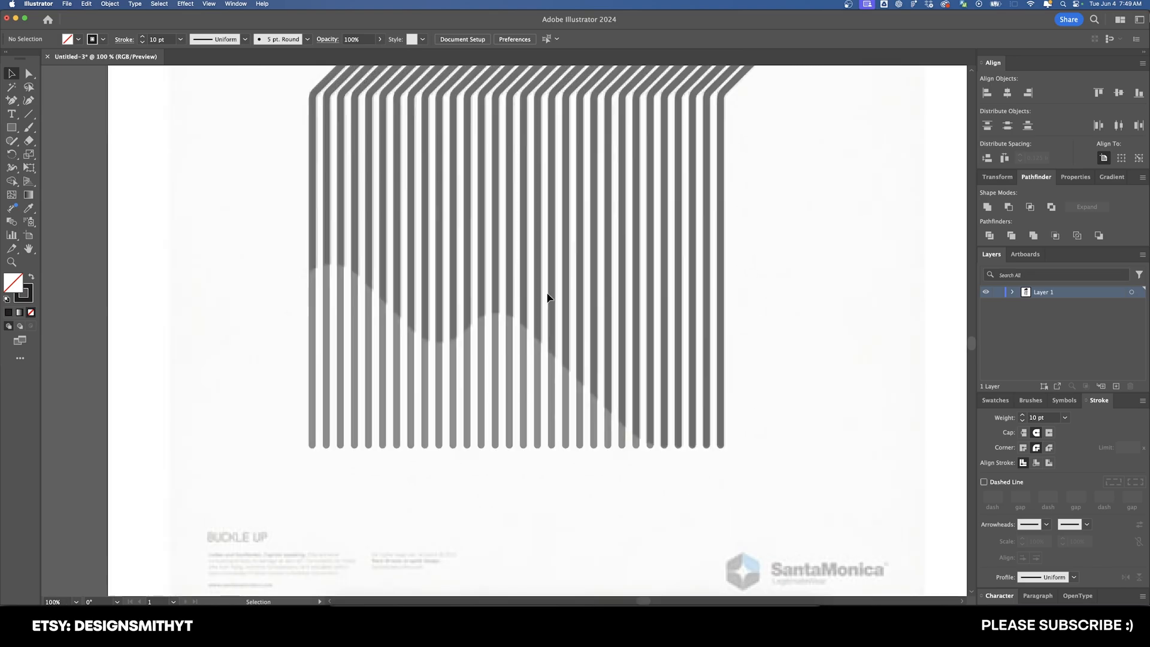
pyautogui.click(339, 297)
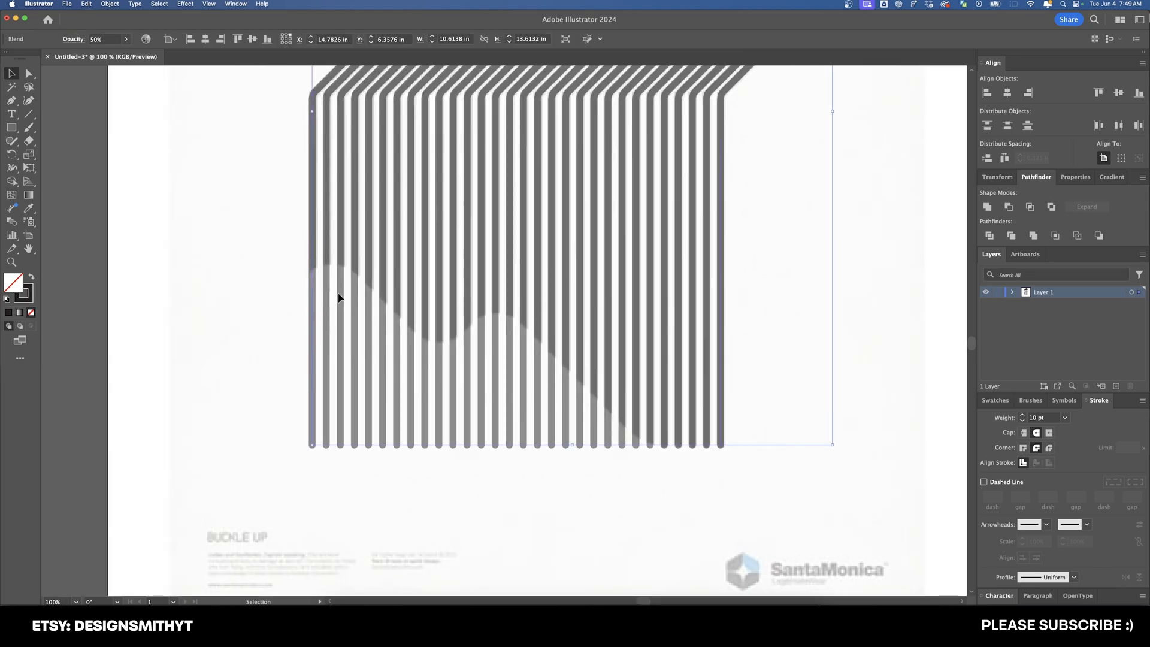
pyautogui.click(243, 298)
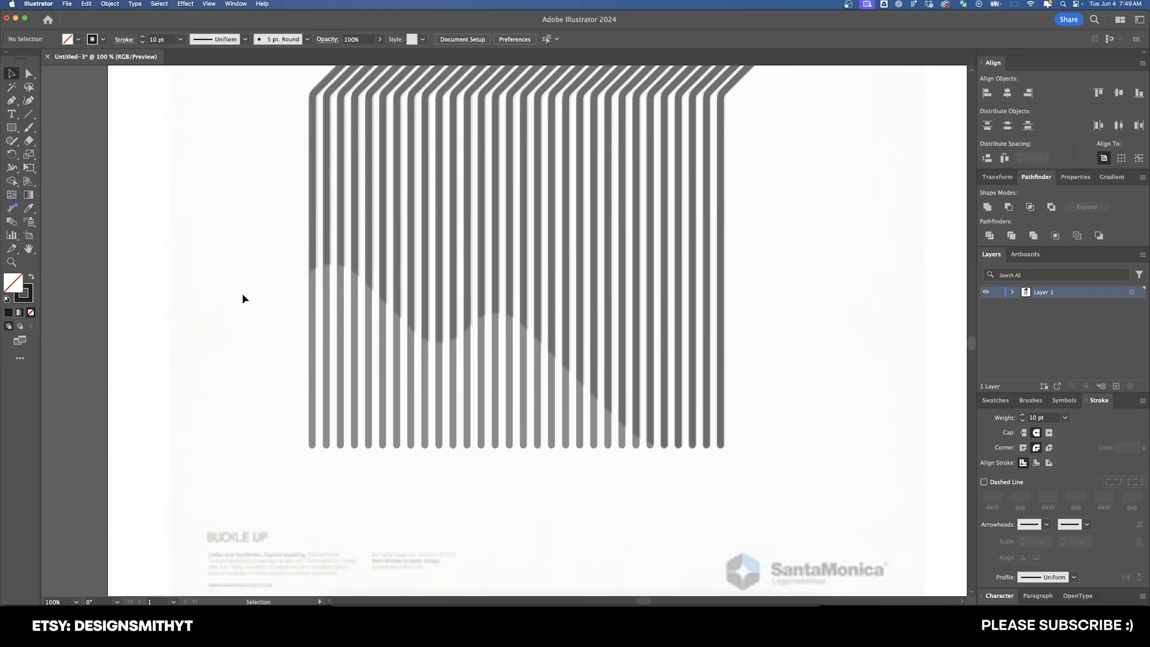
pyautogui.press('p')
pyautogui.moveTo(306, 273); pyautogui.dragTo(354, 265)
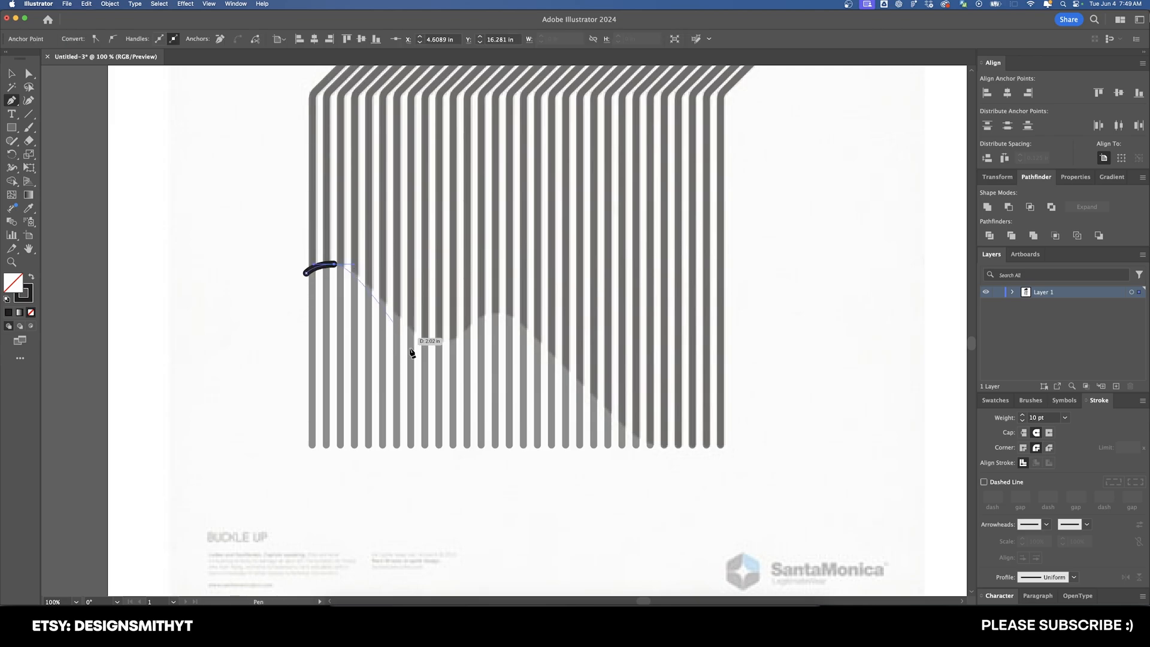
pyautogui.moveTo(438, 342); pyautogui.dragTo(526, 311)
pyautogui.moveTo(691, 444); pyautogui.dragTo(785, 457)
pyautogui.press('v')
pyautogui.click(801, 428)
# Extend the wavy curve's lower end anchor horizontally past the last rain line.
pyautogui.hscroll(-2, 829, 454)
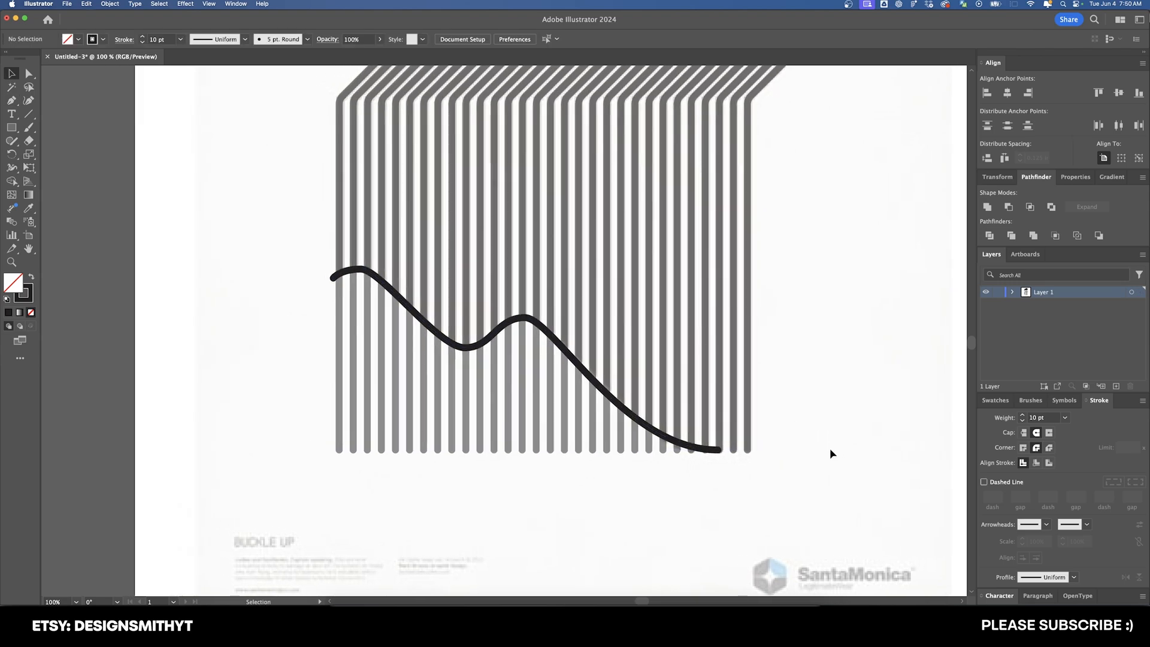
pyautogui.scroll(-2, 791, 458)
pyautogui.scroll(3, 749, 463)
pyautogui.press('a')
pyautogui.click(618, 517)
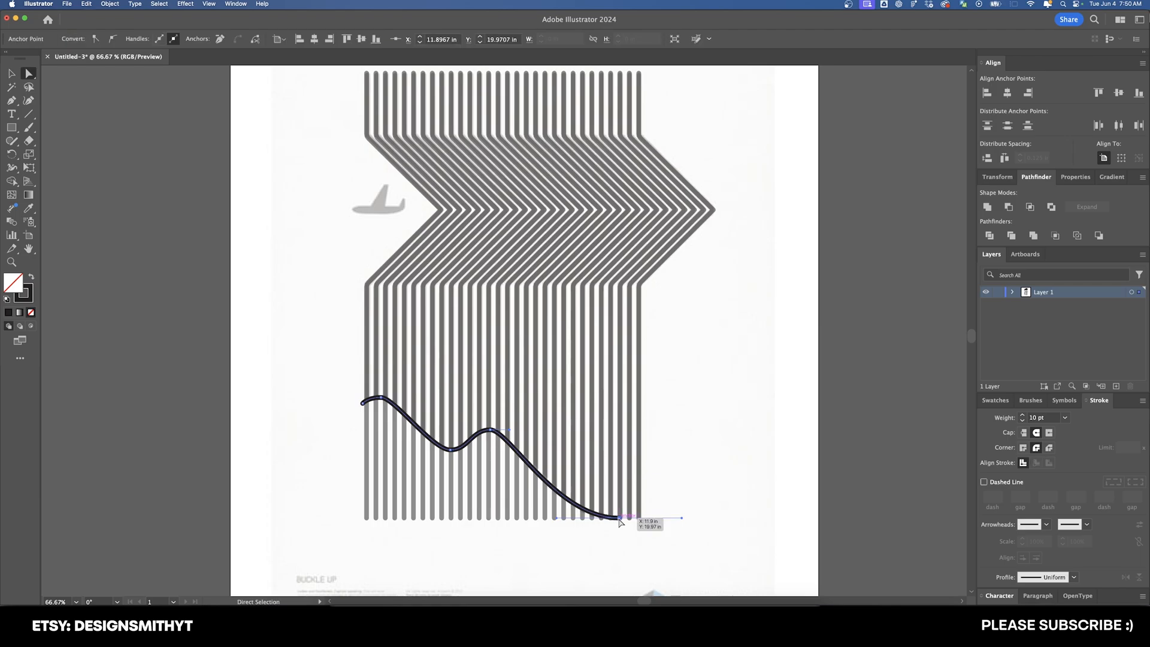
pyautogui.moveTo(619, 518); pyautogui.dragTo(650, 518)
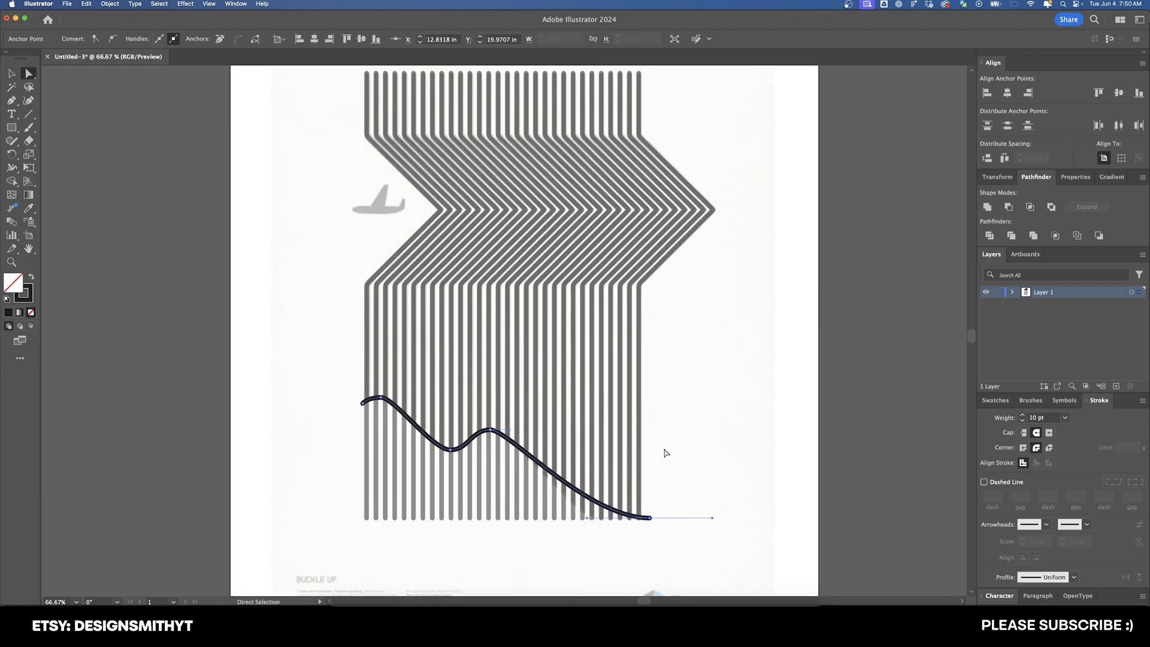
# Continue the wavy curve with straight segments around the sides and top of the rain lines, closing it into one outline.
pyautogui.scroll(-1, 659, 521)
pyautogui.press('p')
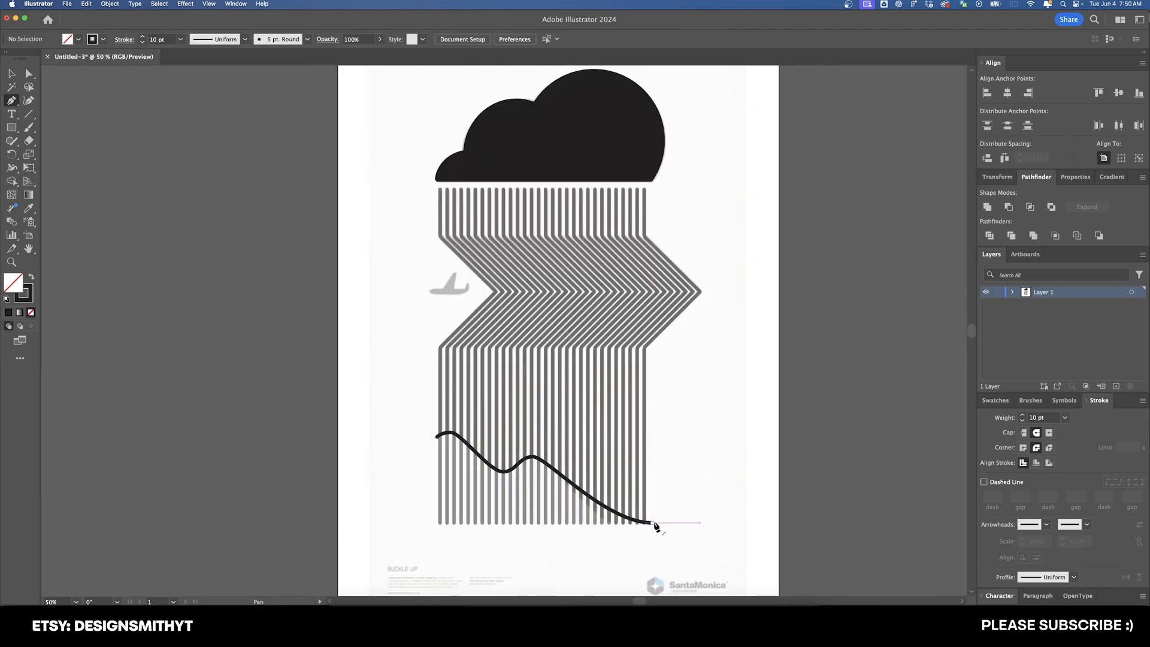
pyautogui.click(653, 522)
pyautogui.click(709, 317)
pyautogui.click(715, 232)
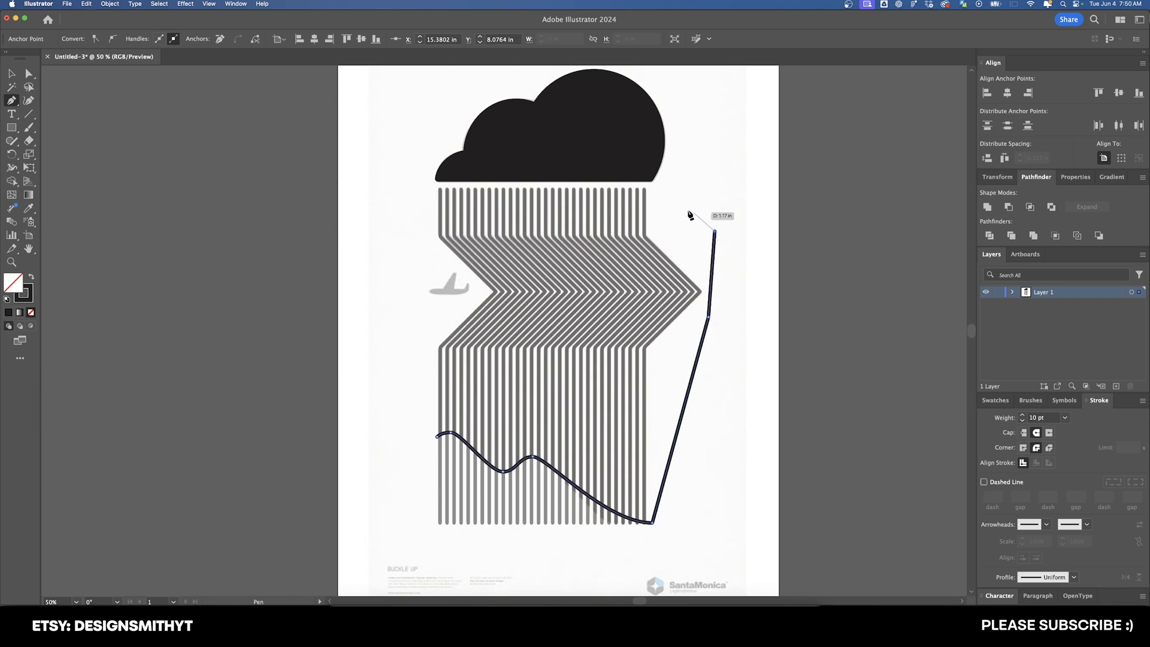
pyautogui.click(669, 199)
pyautogui.click(646, 186)
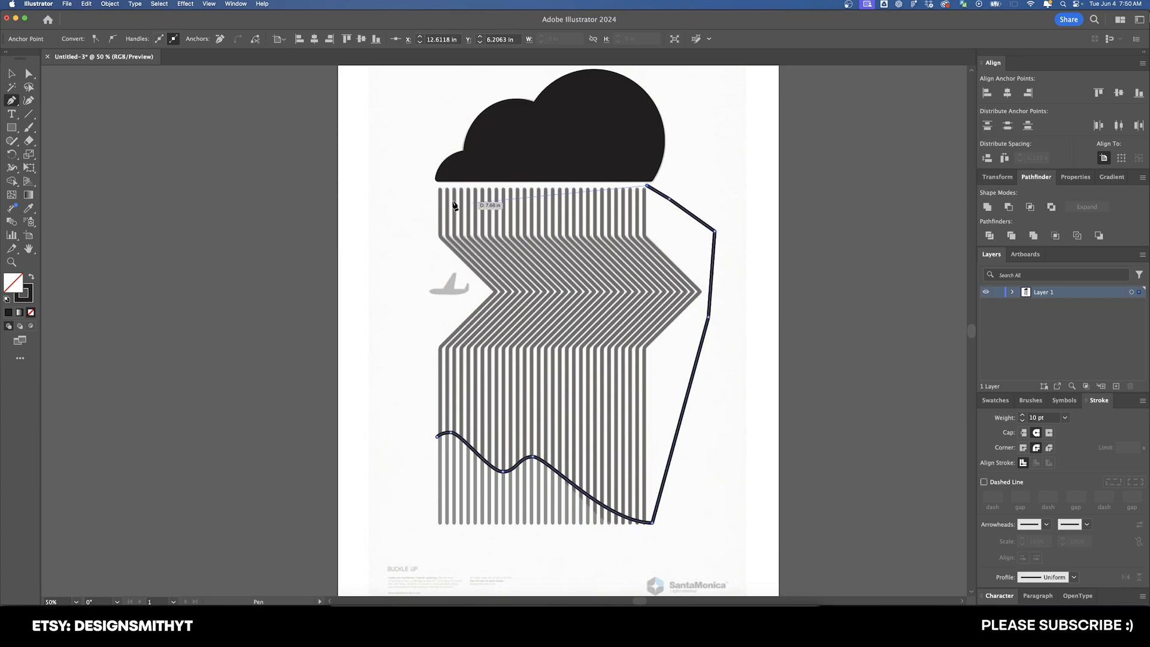
pyautogui.click(414, 185)
pyautogui.click(420, 371)
pyautogui.click(436, 435)
pyautogui.press('v')
pyautogui.click(389, 446)
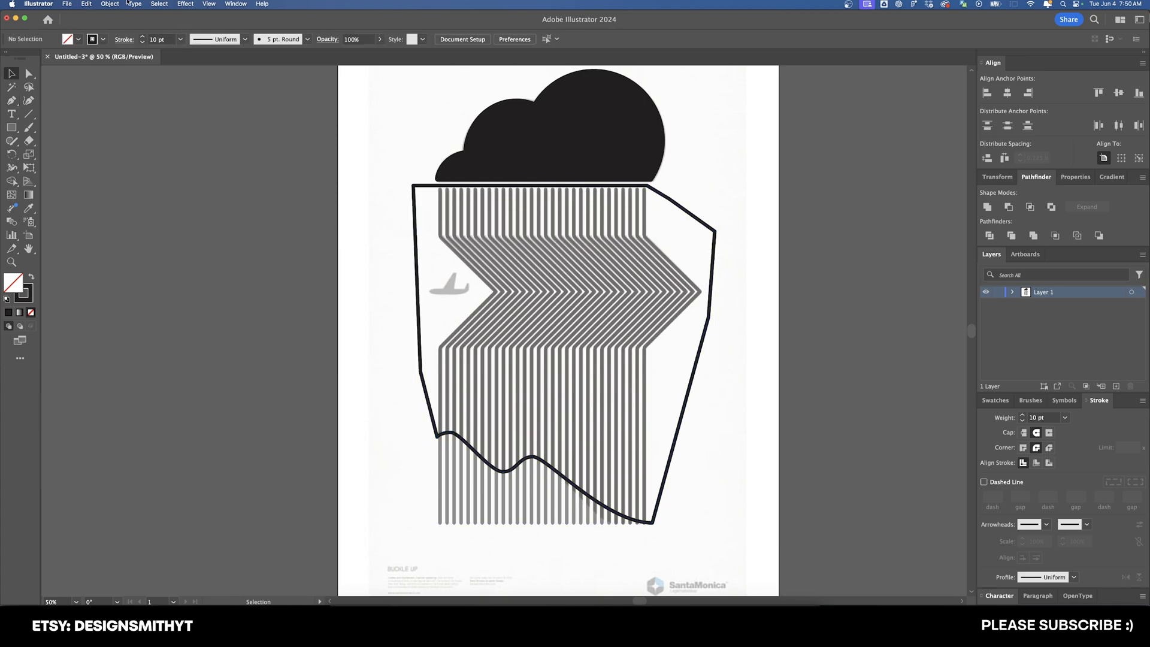
# Set the rain-line blend's opacity back to 100%.
pyautogui.click(108, 3)
pyautogui.click(114, 91)
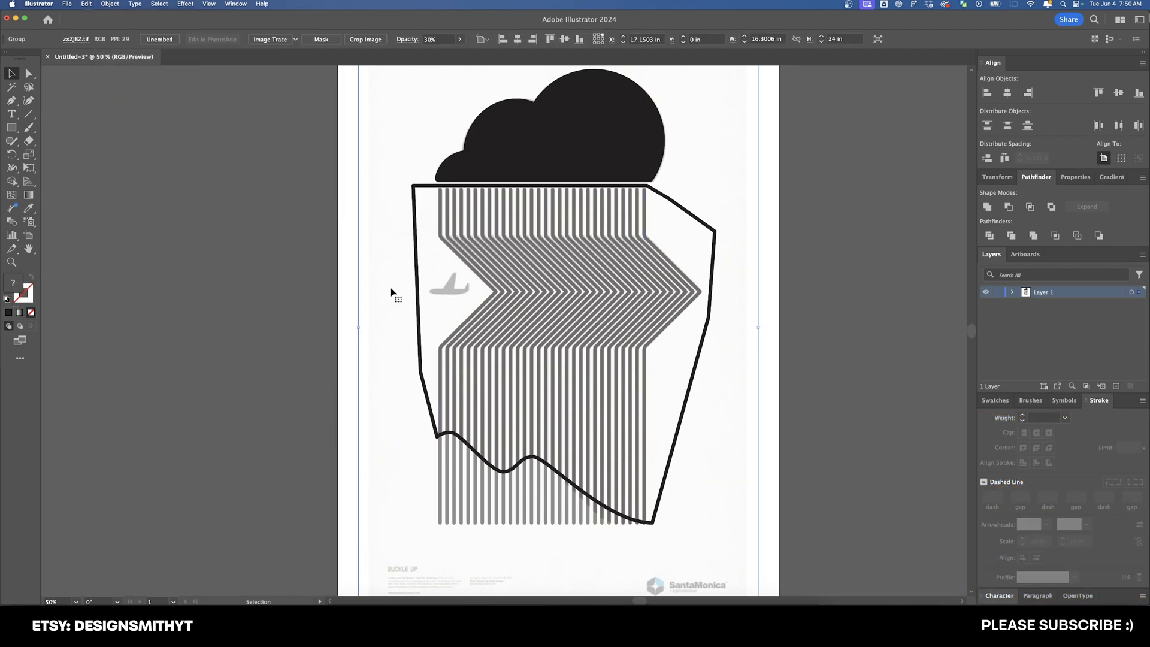
pyautogui.click(541, 328)
pyautogui.click(109, 38)
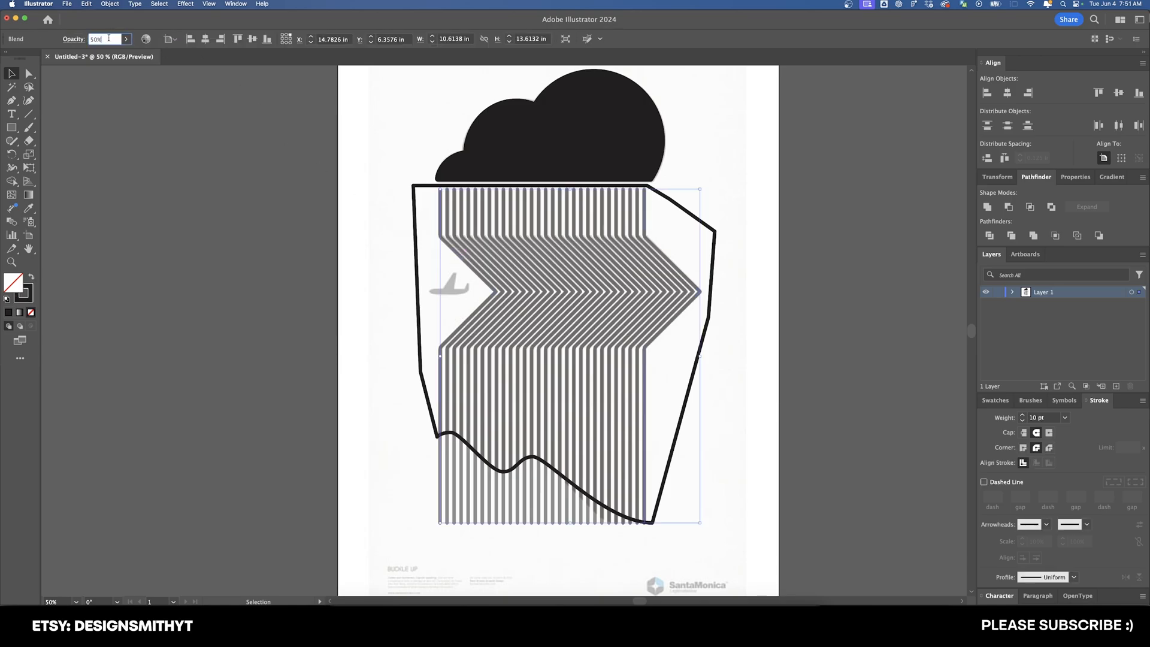
pyautogui.write('100')
pyautogui.press('Return')
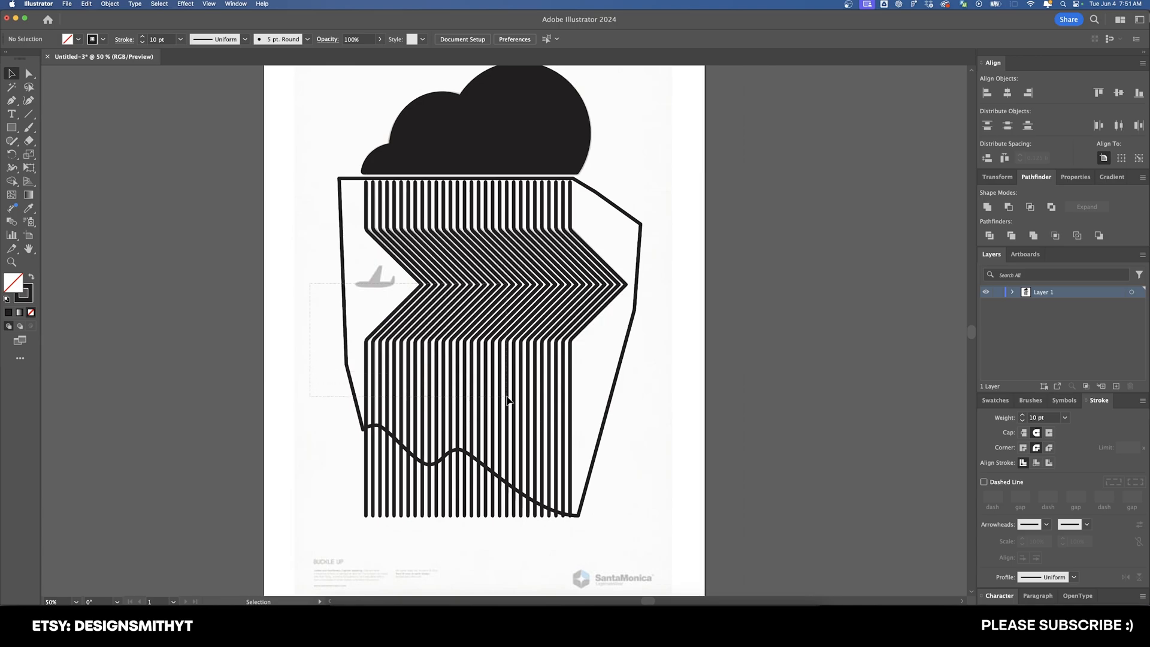
# Select the rain-line blend together with the closed wavy outline and make a clipping mask from them.
pyautogui.click(507, 400)
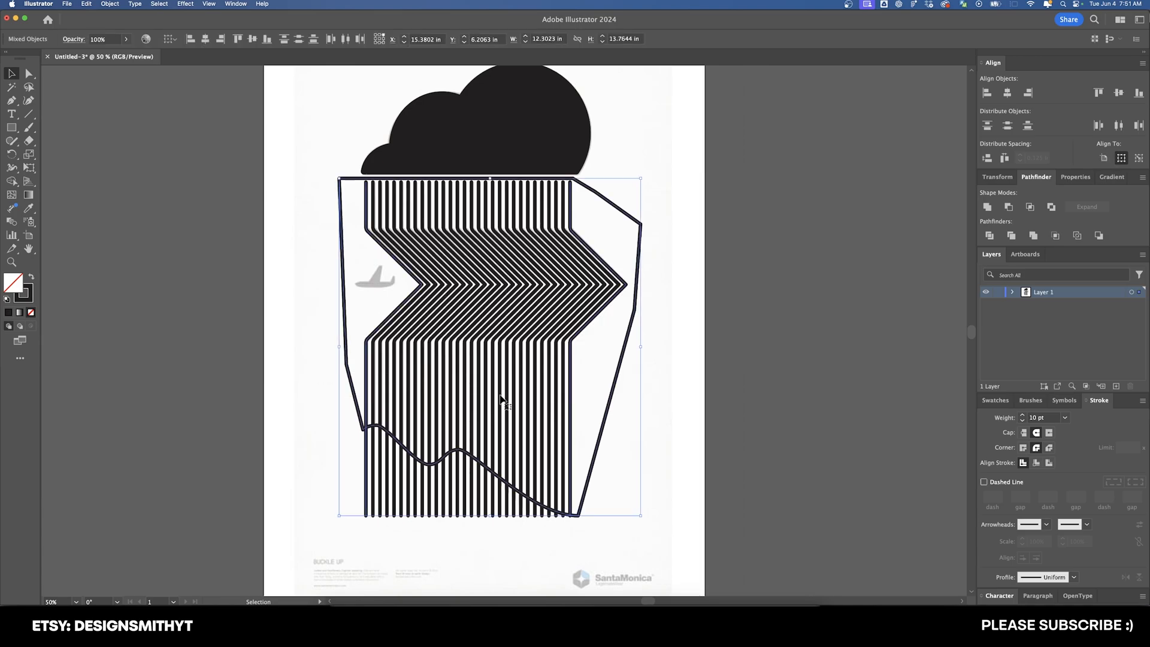
pyautogui.press('super+7')
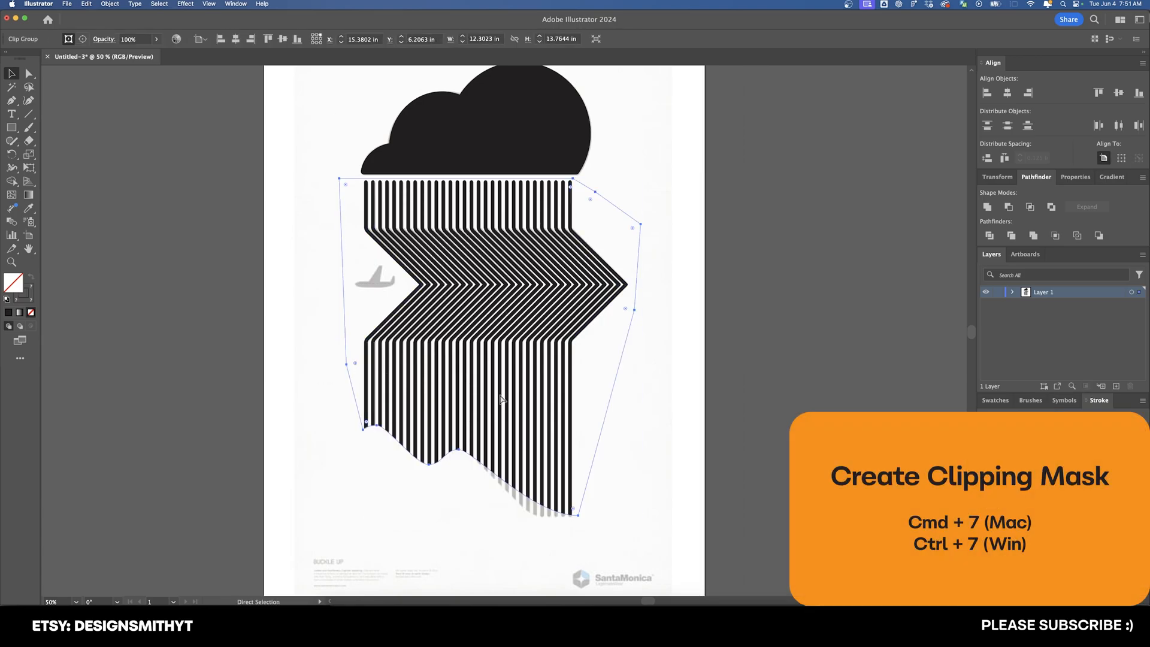
pyautogui.click(729, 424)
pyautogui.scroll(-1, 476, 467)
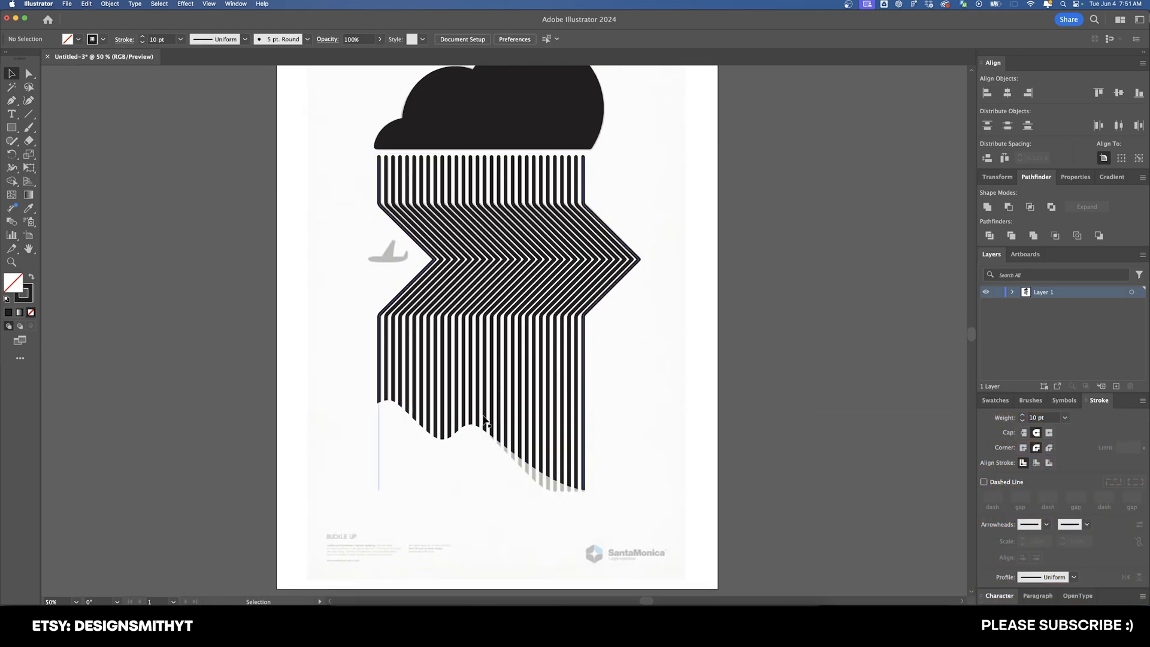
# Trace the reference airplane's nose, underside and tail fin with the Pen tool, using no fill and a 1 pt black stroke.
pyautogui.hotkey('shift', 'x')
pyautogui.moveTo(367, 246); pyautogui.dragTo(387, 300)
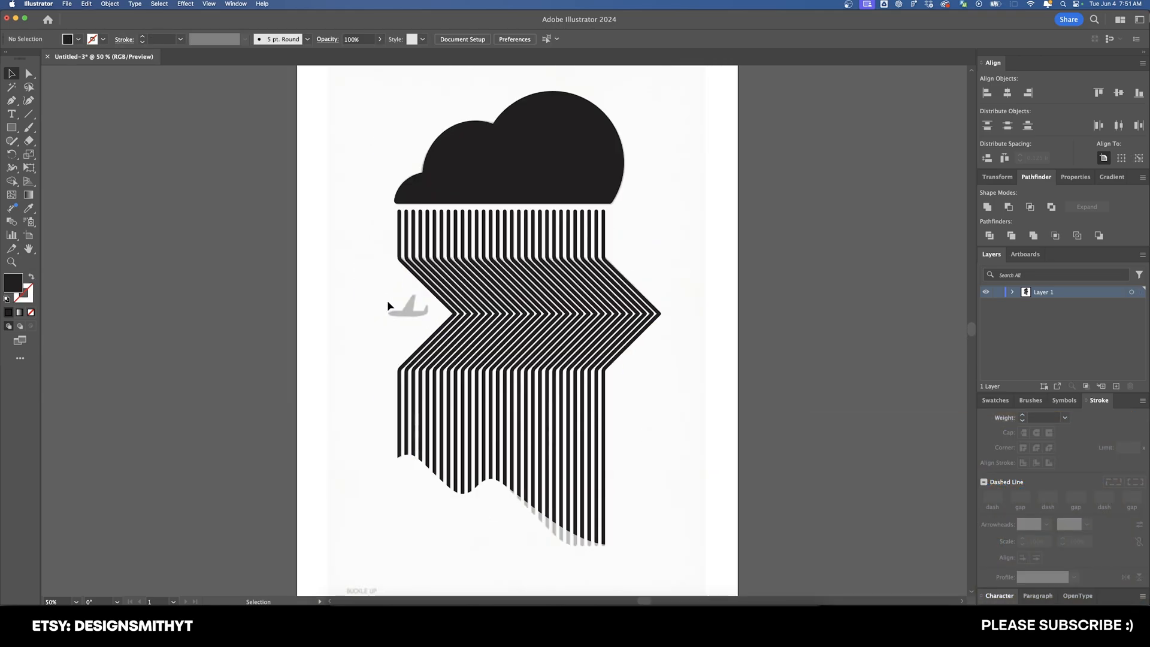
pyautogui.scroll(4, 390, 303)
pyautogui.moveTo(420, 361); pyautogui.dragTo(393, 346)
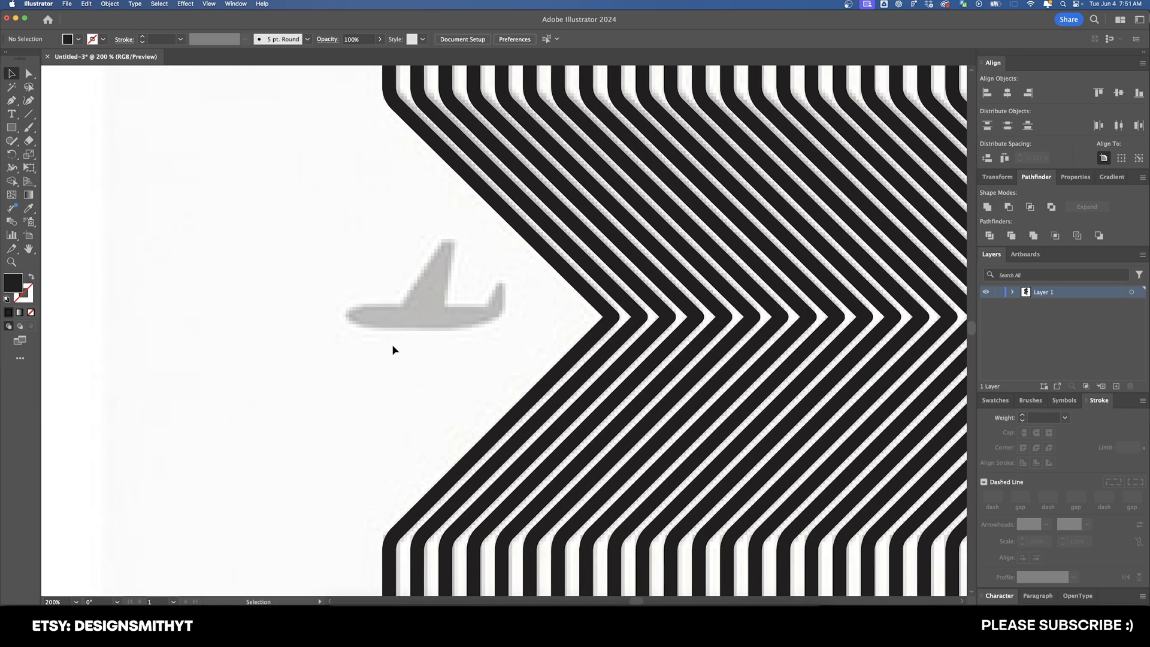
pyautogui.press('p')
pyautogui.hotkey('shift', 'x')
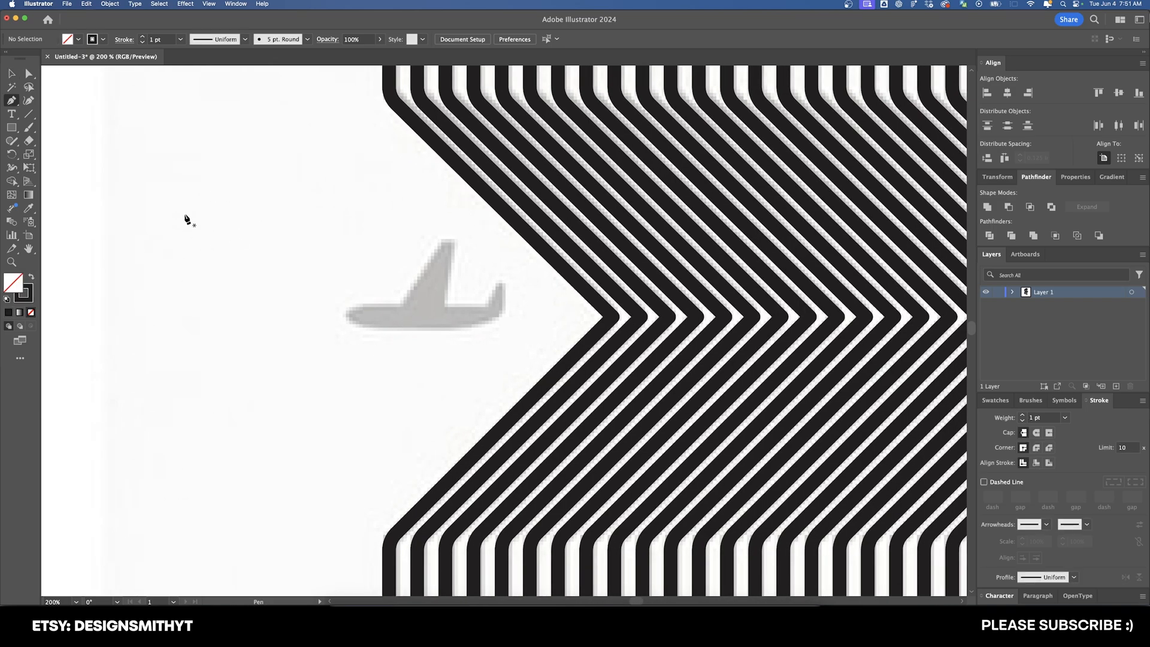
pyautogui.scroll(2, 335, 299)
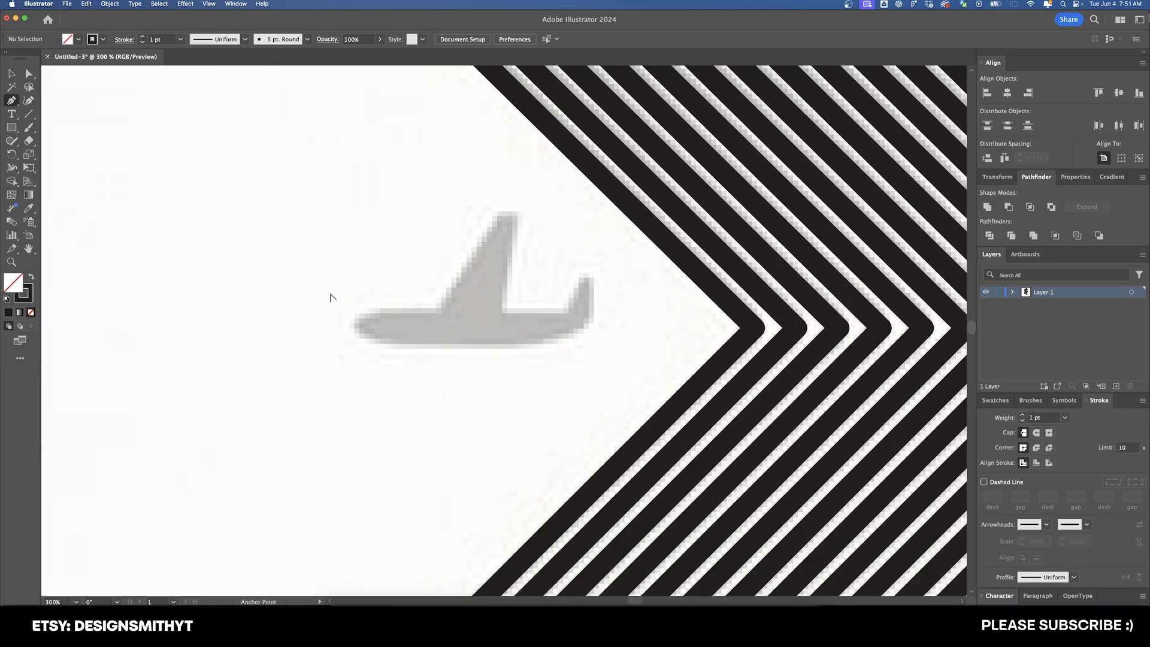
pyautogui.click(439, 311)
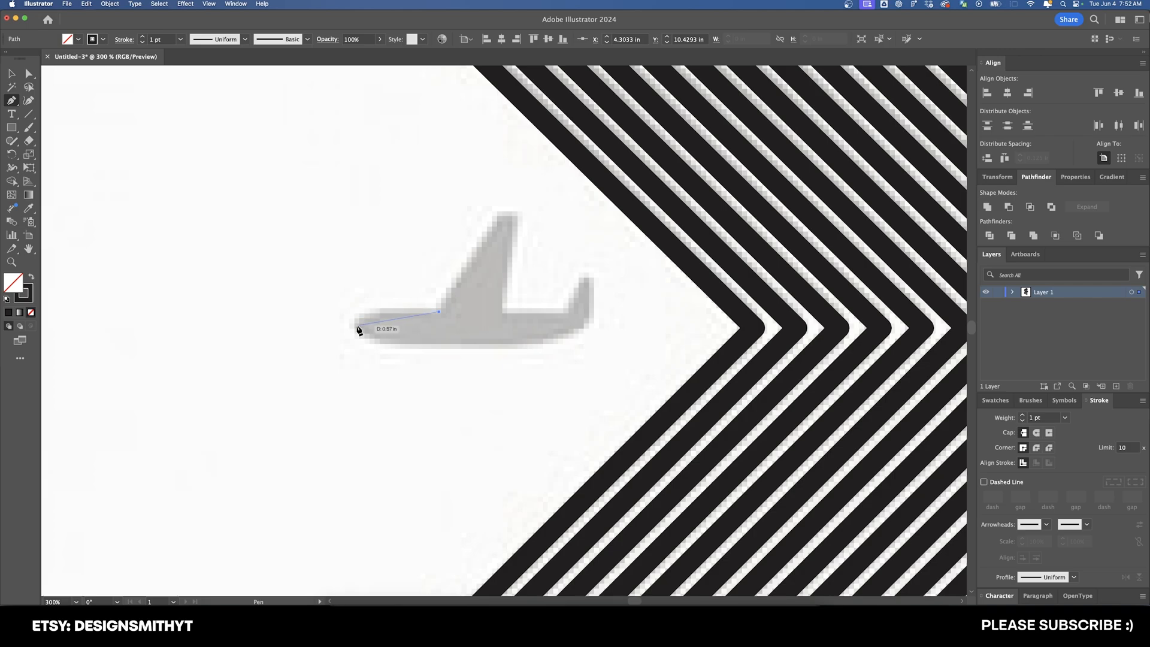
pyautogui.moveTo(340, 354); pyautogui.dragTo(407, 345)
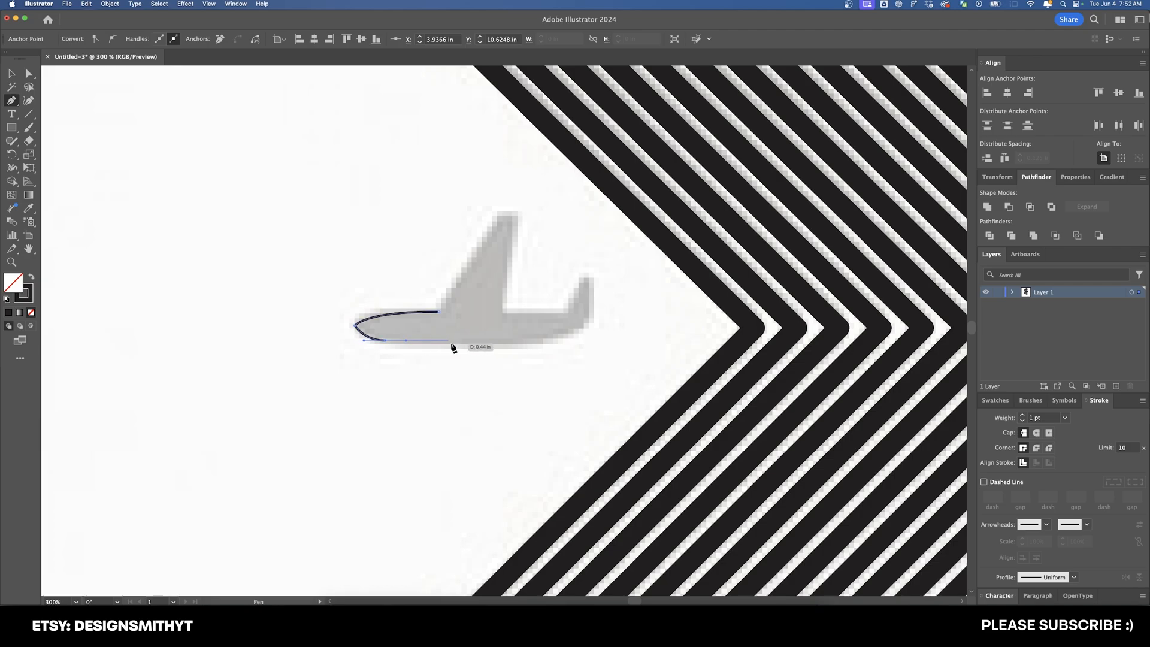
pyautogui.click(542, 340)
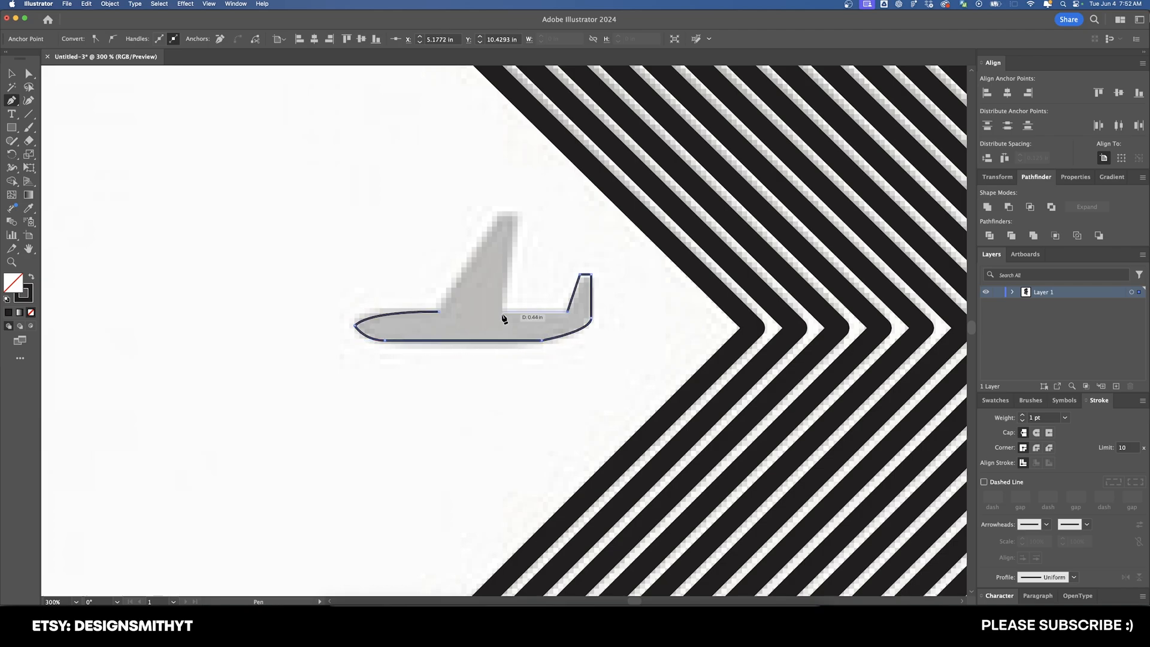
# Trace the airplane's large upright wing and close the outline at the starting point on the fuselage.
pyautogui.click(501, 312)
pyautogui.click(518, 212)
pyautogui.click(496, 212)
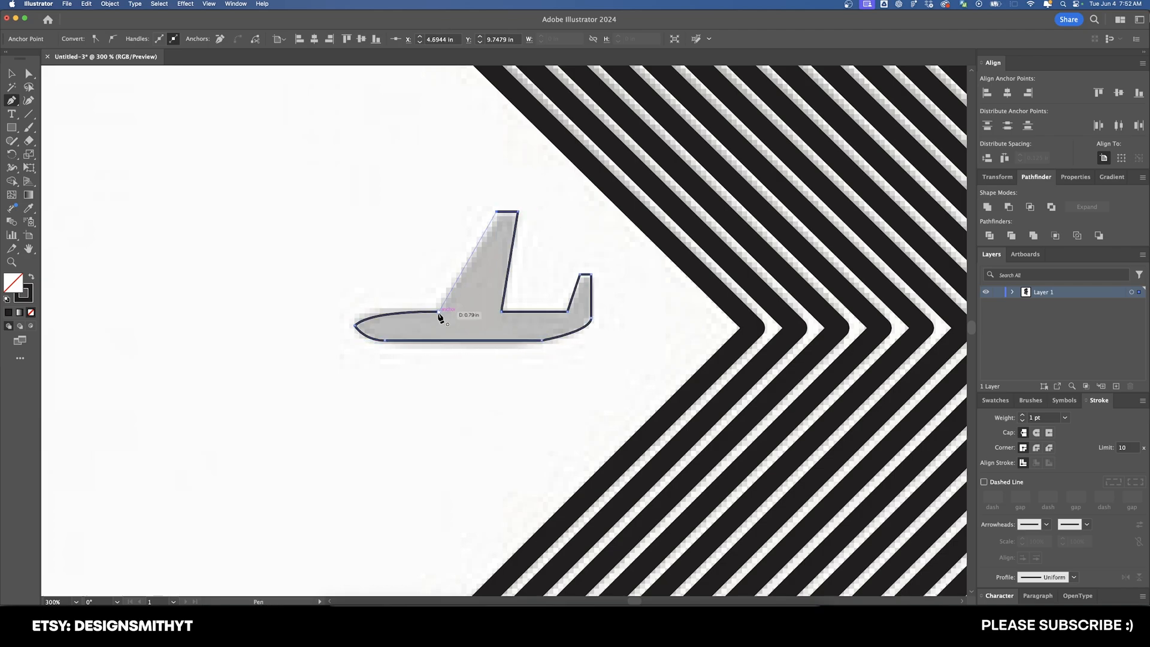
pyautogui.click(440, 312)
pyautogui.keyDown('super'); pyautogui.click(417, 312); pyautogui.keyUp('super')
# Round the tip of the airplane's nose with a corner radius of about 0.022 in.
pyautogui.press('super+equal')
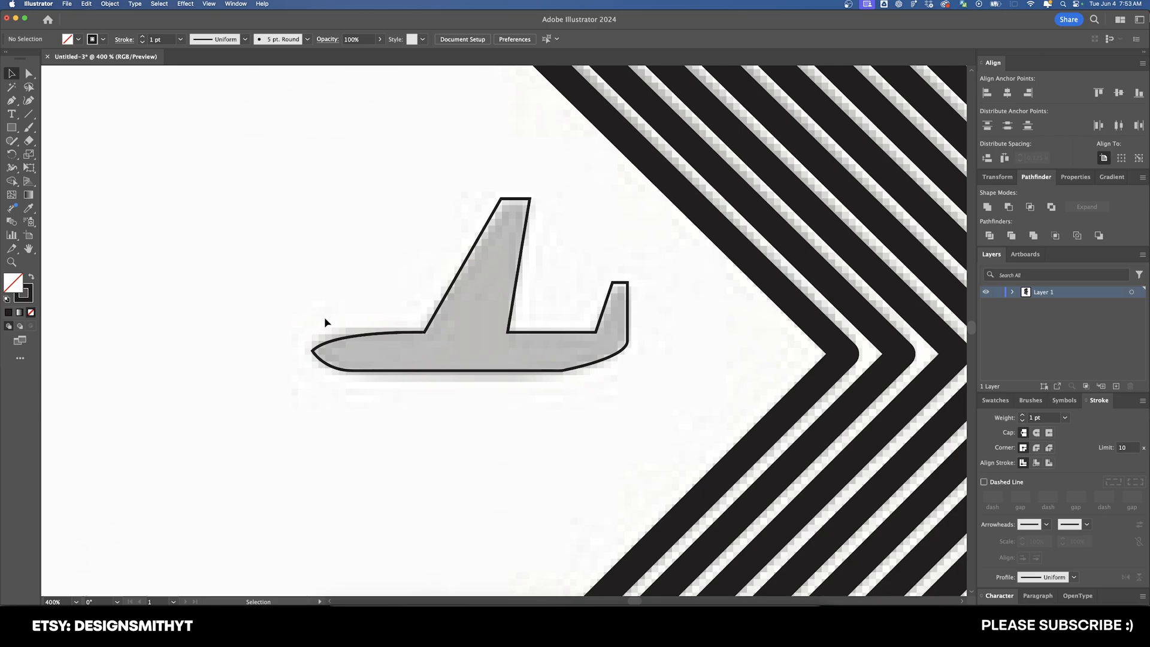
pyautogui.press('a')
pyautogui.moveTo(302, 333); pyautogui.dragTo(319, 356)
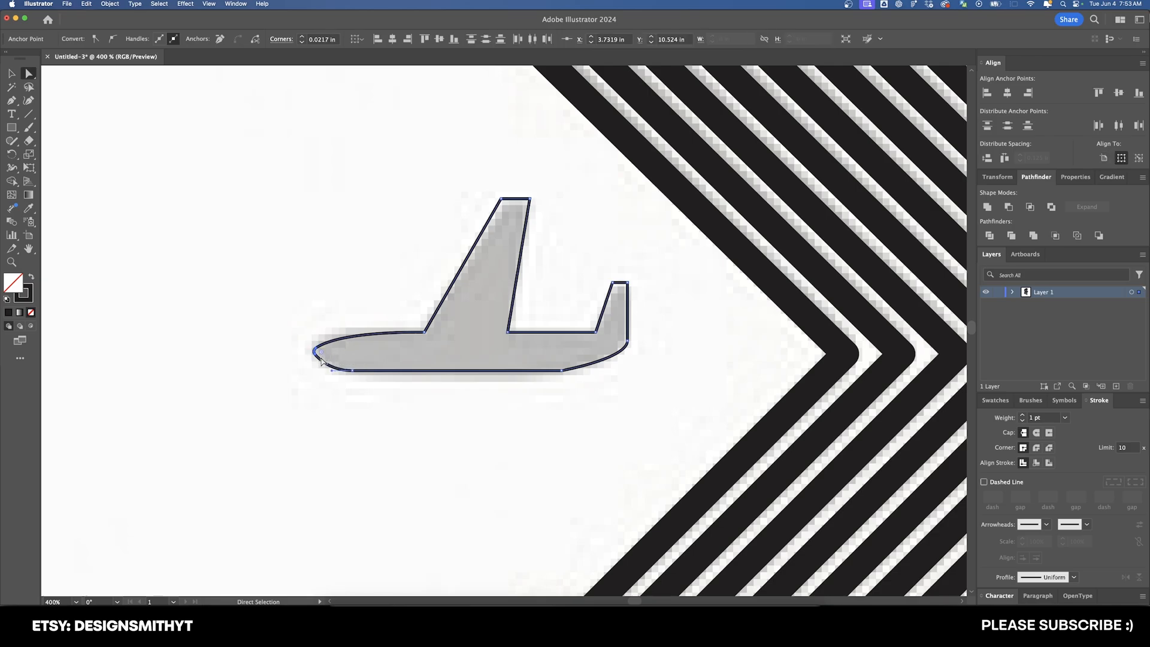
pyautogui.click(353, 370)
pyautogui.click(369, 317)
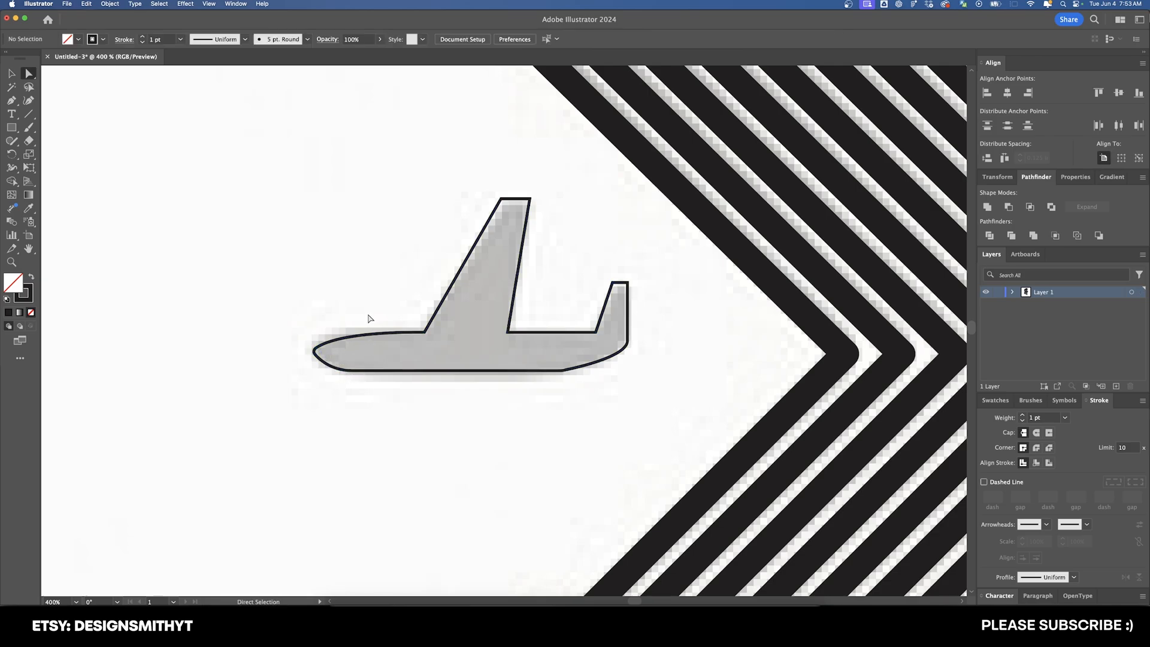
# Round the inner corners where the fuselage meets the upright wing's front edge, with about 0.037 in radius, and the tail fin.
pyautogui.click(418, 325)
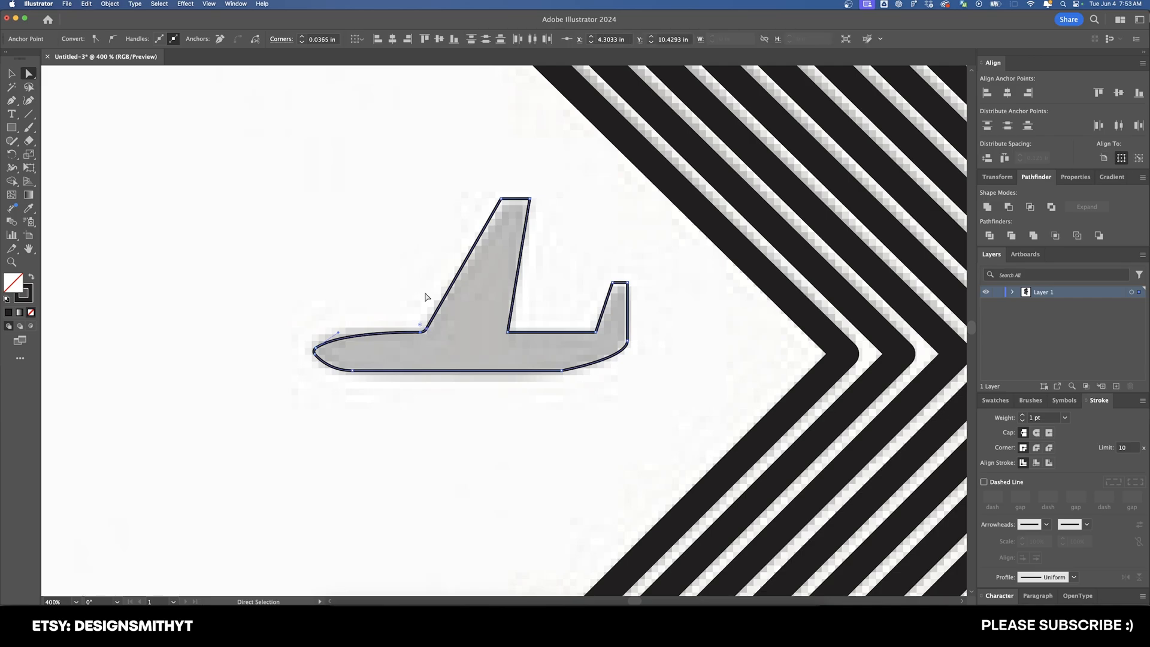
pyautogui.hscroll(2, 429, 239)
pyautogui.scroll(1, 429, 239)
pyautogui.hscroll(2, 503, 227)
pyautogui.moveTo(472, 211); pyautogui.dragTo(488, 216)
pyautogui.click(531, 226)
pyautogui.hscroll(1, 549, 275)
pyautogui.click(537, 341)
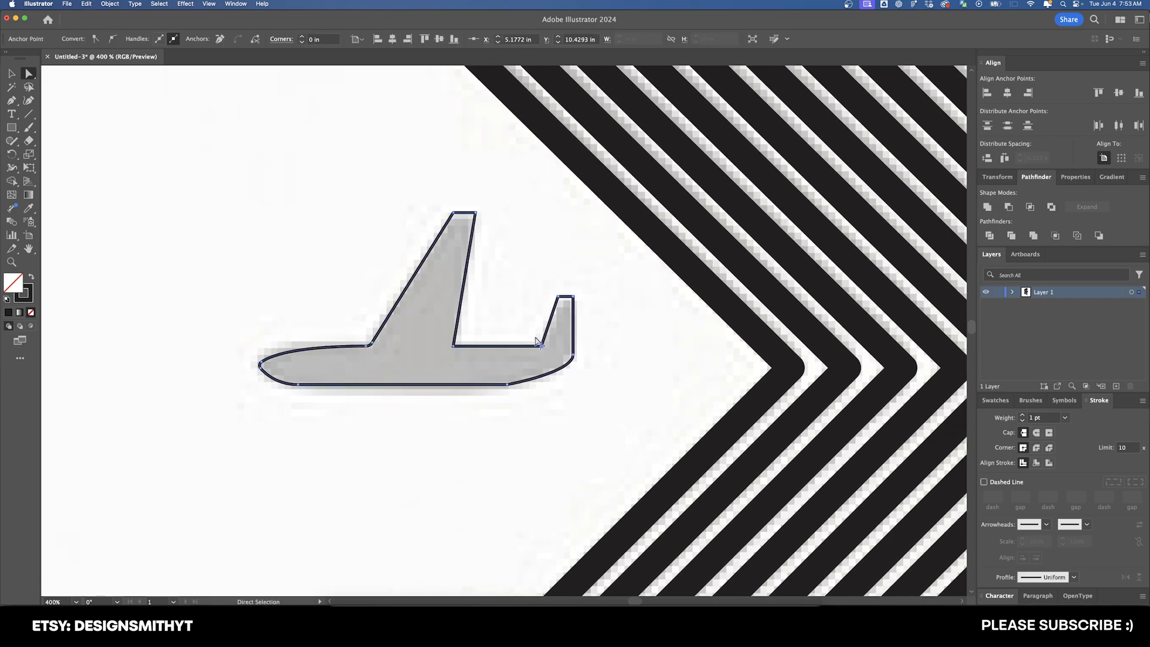
pyautogui.moveTo(535, 337); pyautogui.dragTo(532, 335)
pyautogui.click(523, 347)
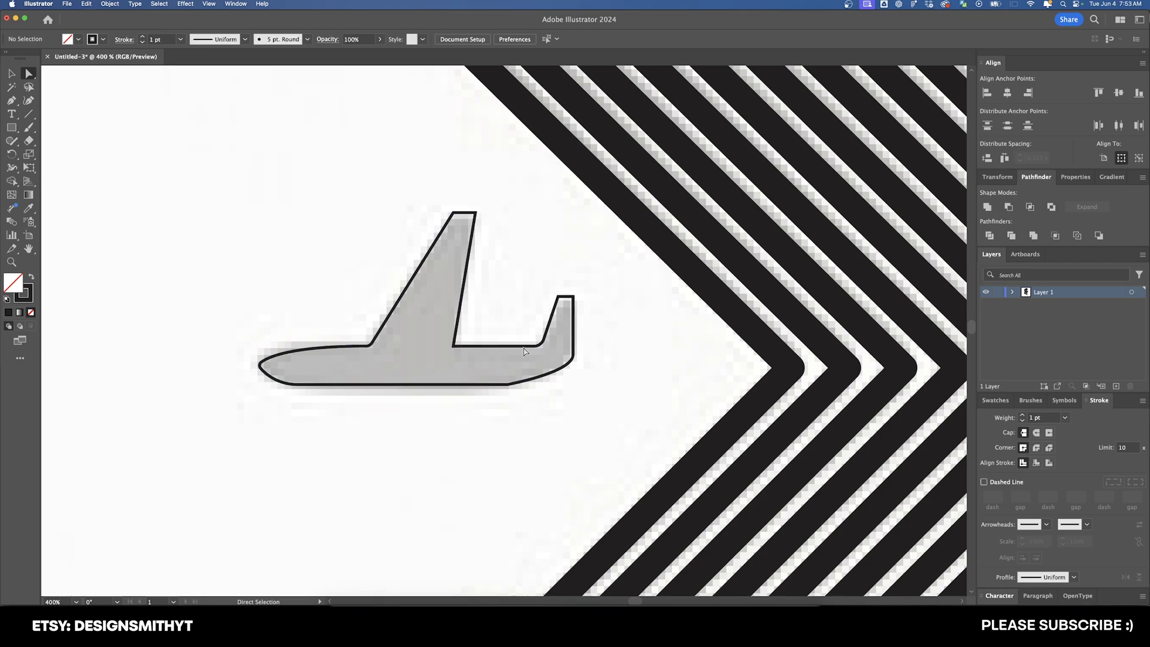
# Smooth the corner on the airplane's underside where the flat belly starts curving up towards the tail.
pyautogui.click(508, 383)
pyautogui.moveTo(507, 380); pyautogui.dragTo(512, 120)
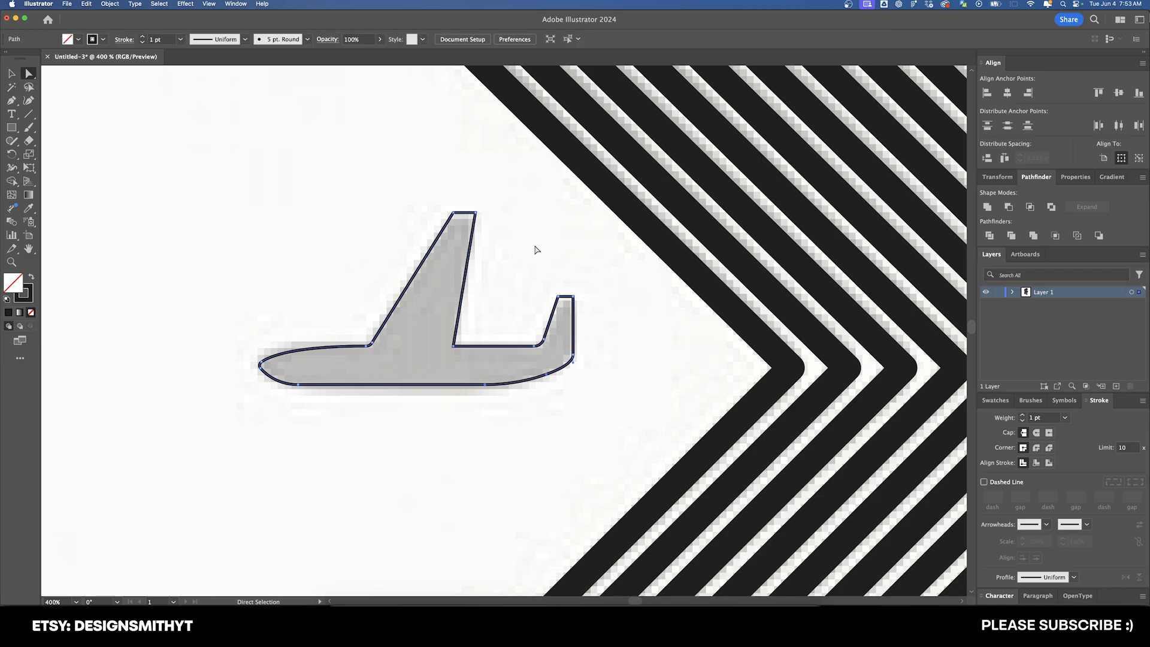
pyautogui.click(537, 250)
# Round the tip of the airplane's nose further, to a corner radius of about 0.04 in.
pyautogui.hscroll(2, 607, 350)
pyautogui.press('v')
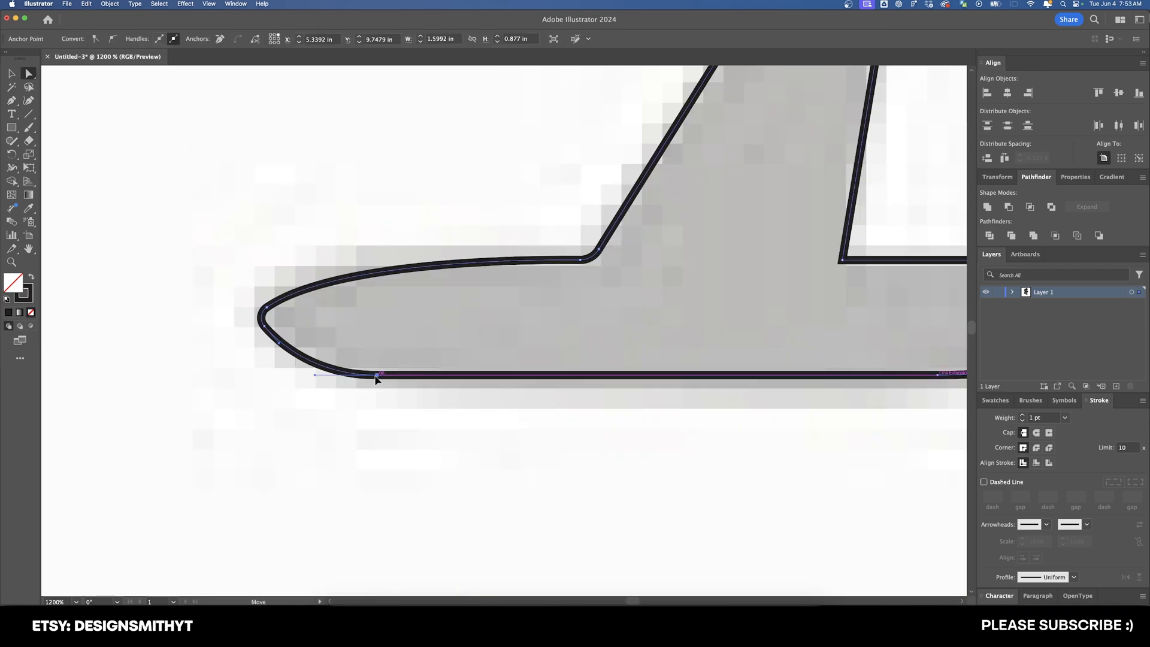
pyautogui.click(376, 376)
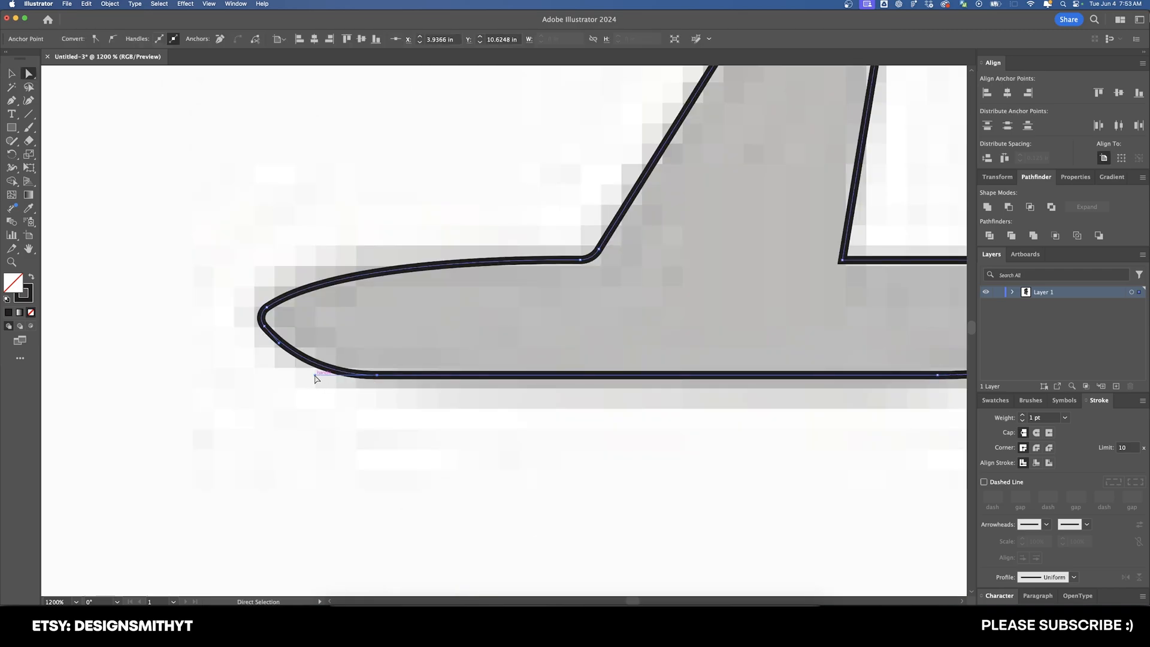
pyautogui.moveTo(315, 378); pyautogui.dragTo(303, 375)
pyautogui.click(265, 326)
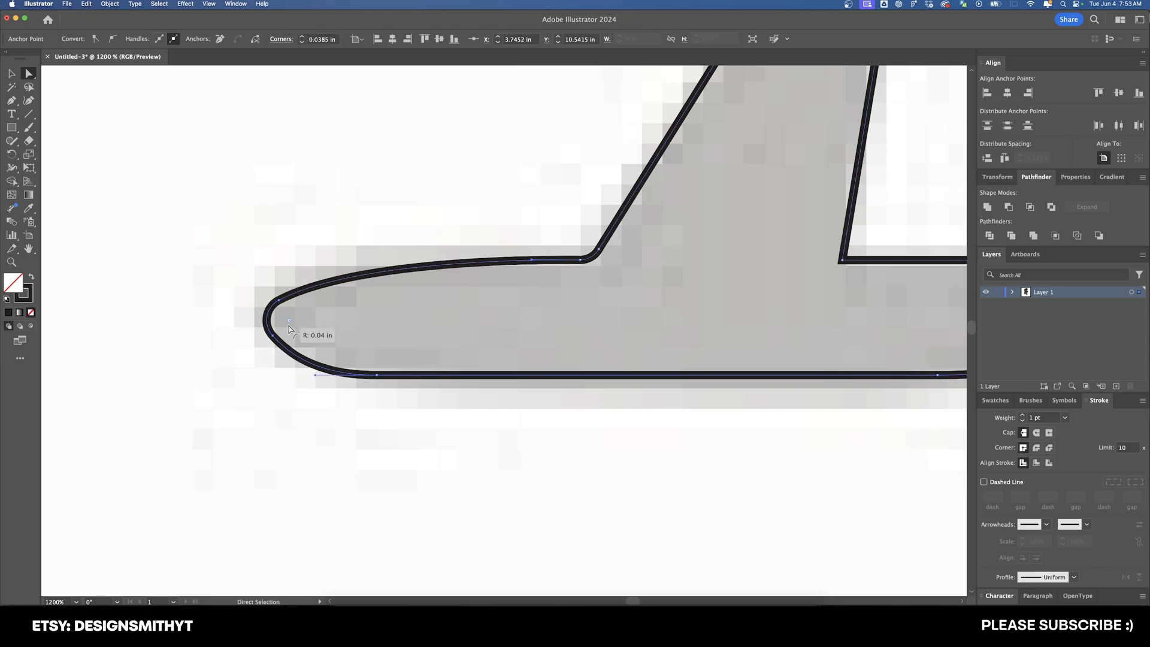
pyautogui.click(302, 396)
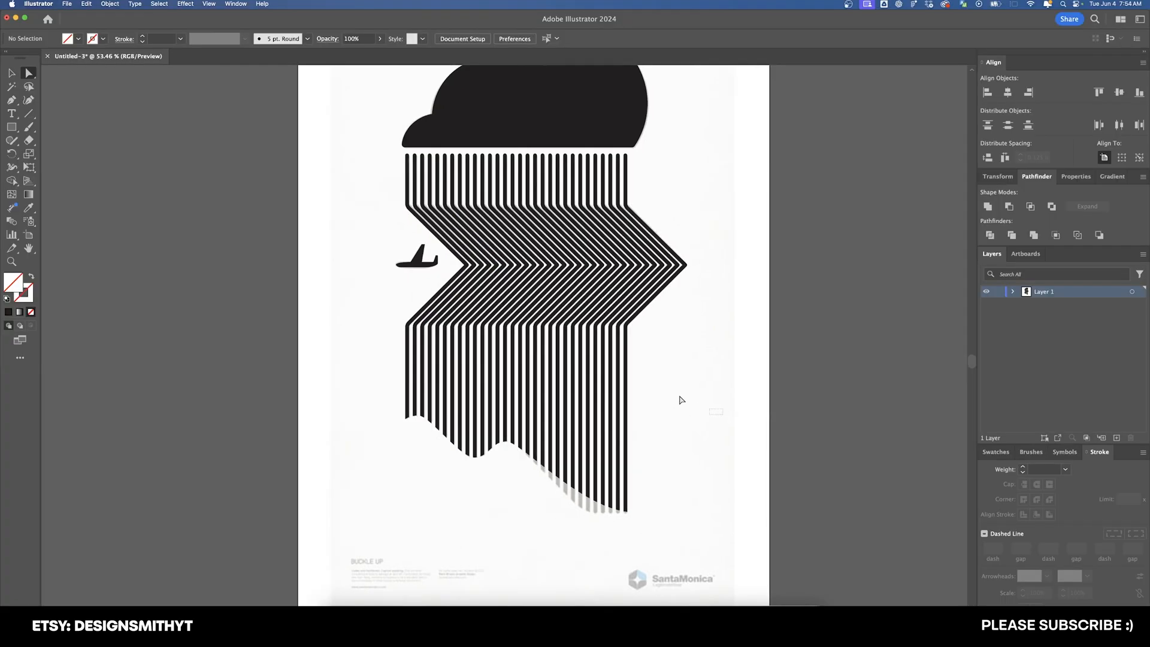
# Reshape the clipping outline's curve at the lower end of the wavy edge so the rain lines match the reference.
pyautogui.click(659, 436)
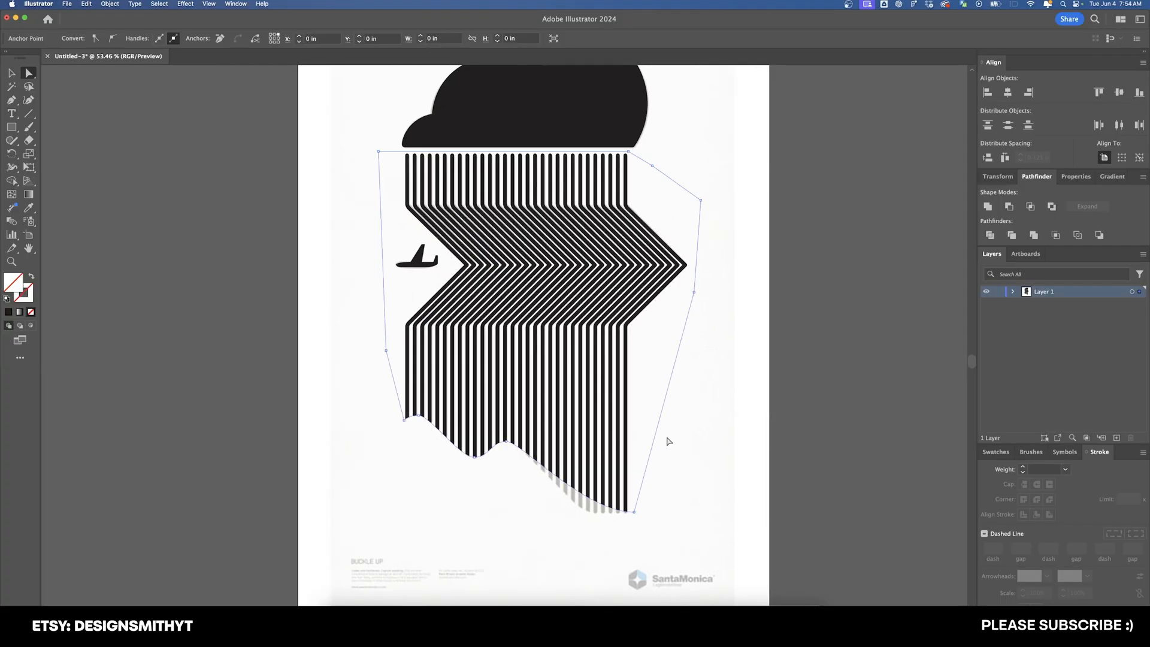
pyautogui.click(505, 443)
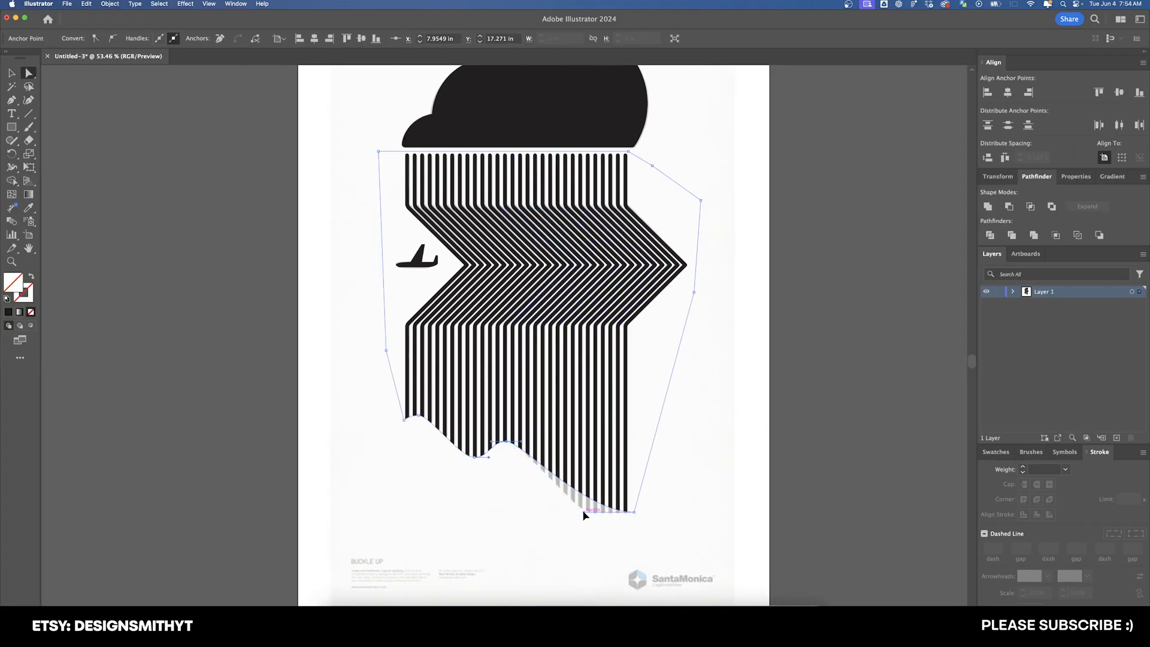
pyautogui.moveTo(582, 510); pyautogui.dragTo(564, 528)
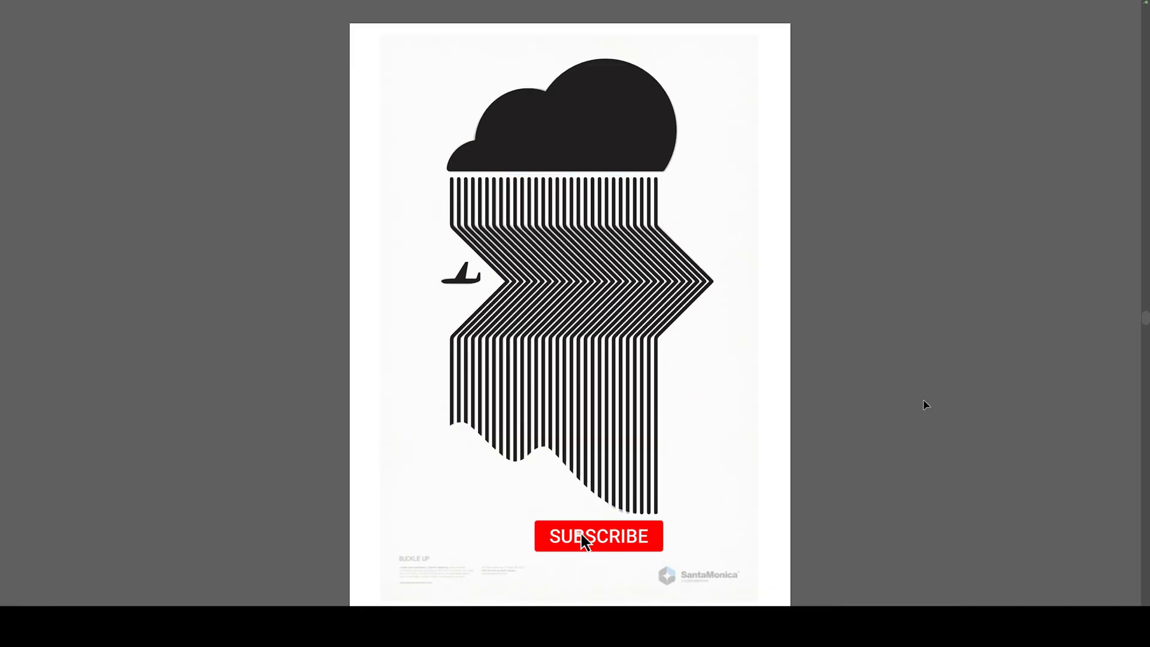